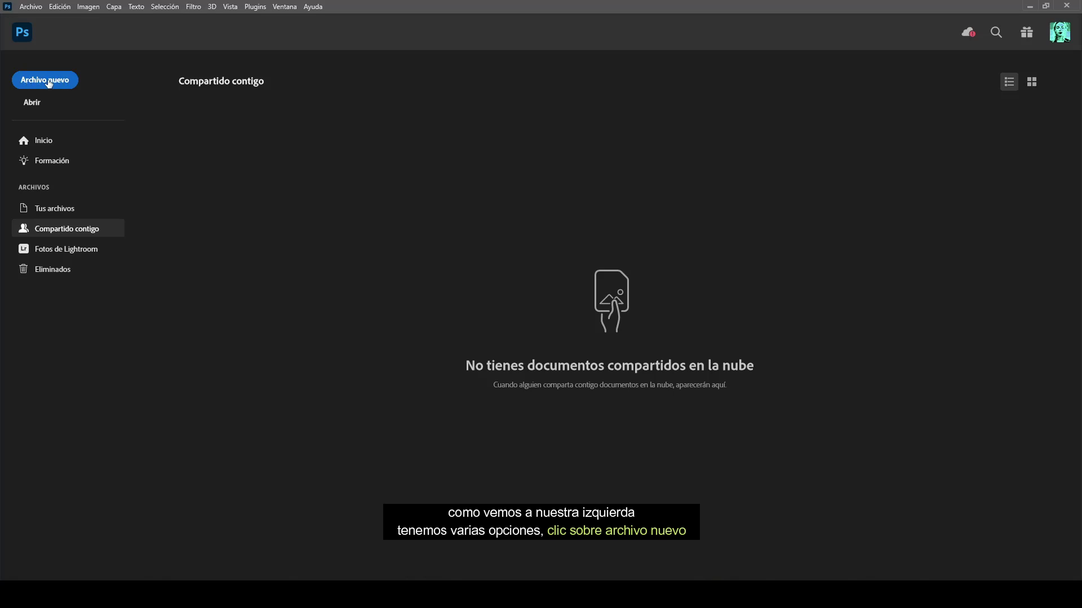
- Create a new 1080 × 1080 px, 300 ppi RGB document with a black background
left_click(49, 84)
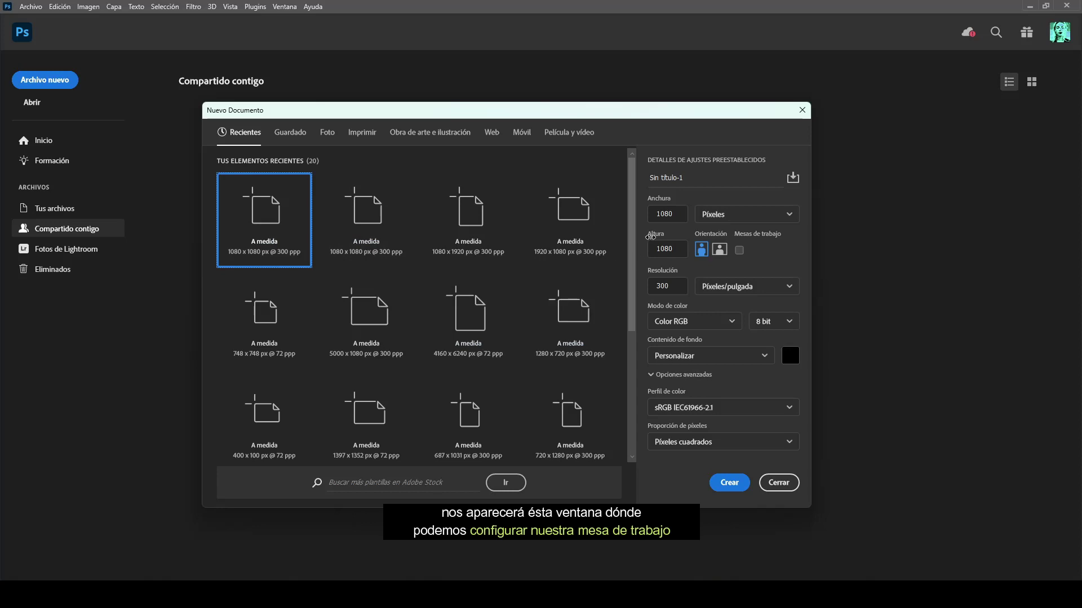
double_click(681, 215)
double_click(683, 248)
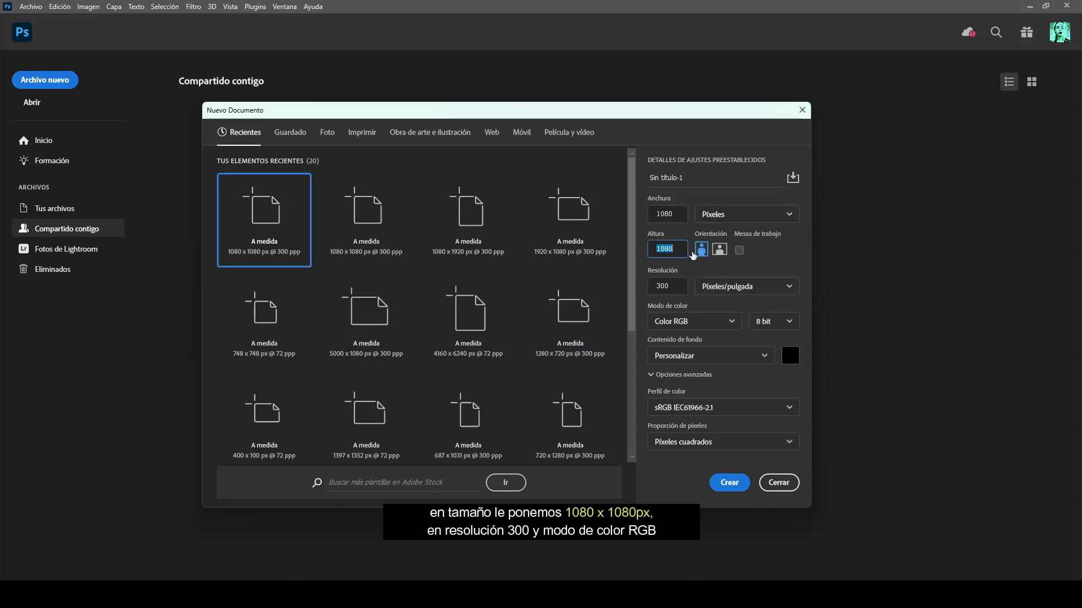
left_click(672, 286)
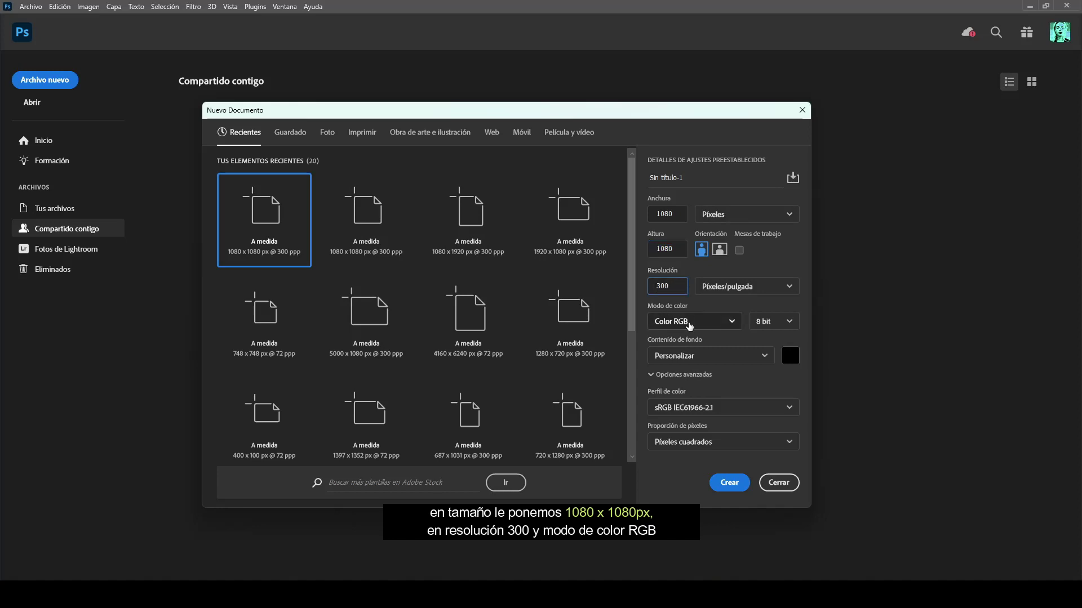
left_click(786, 360)
type("ffffff")
type("000000")
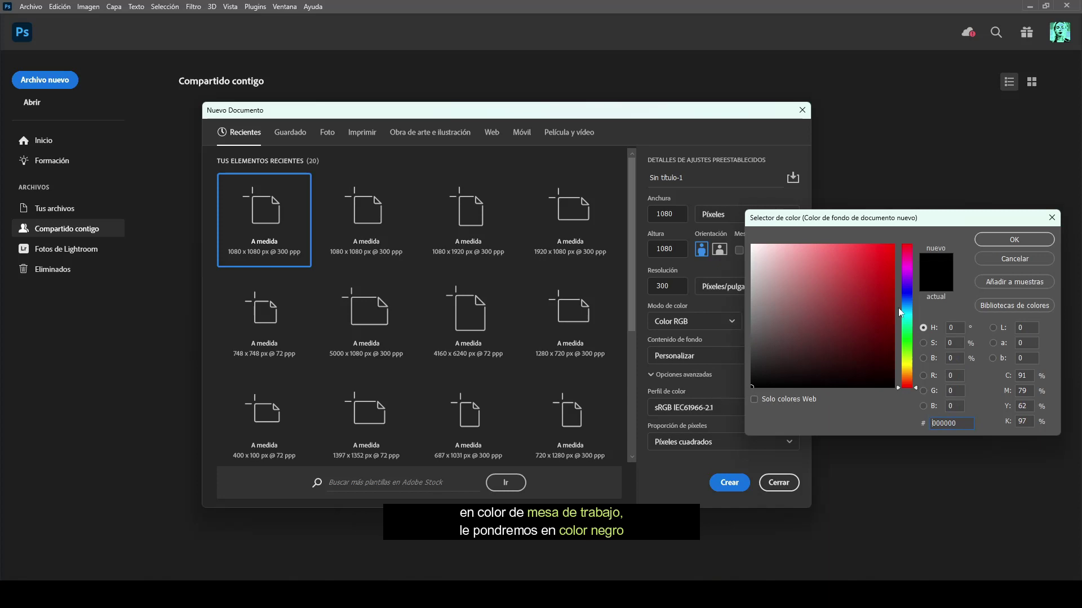
left_click(985, 244)
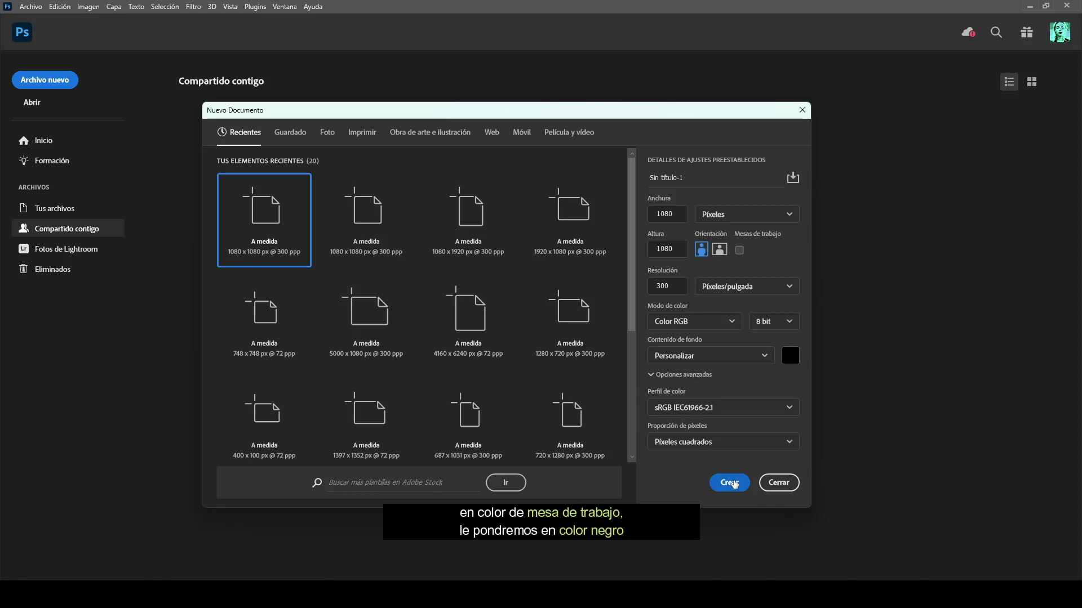
left_click(733, 483)
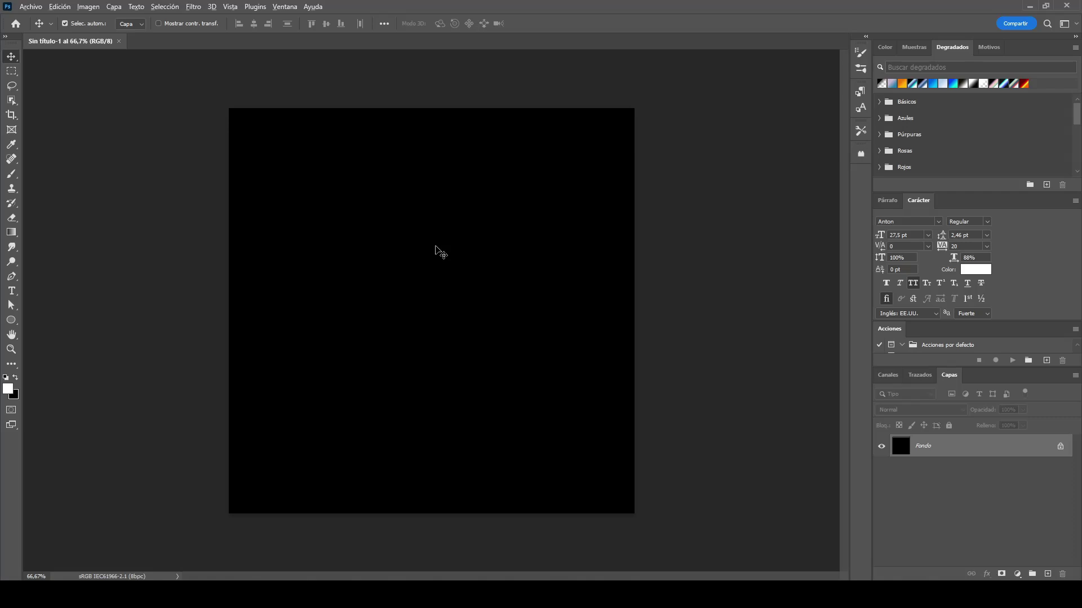
- Zoom in, show the toolbar in two columns, and open the shape tools flyout
scroll(436, 247, "up", 1)
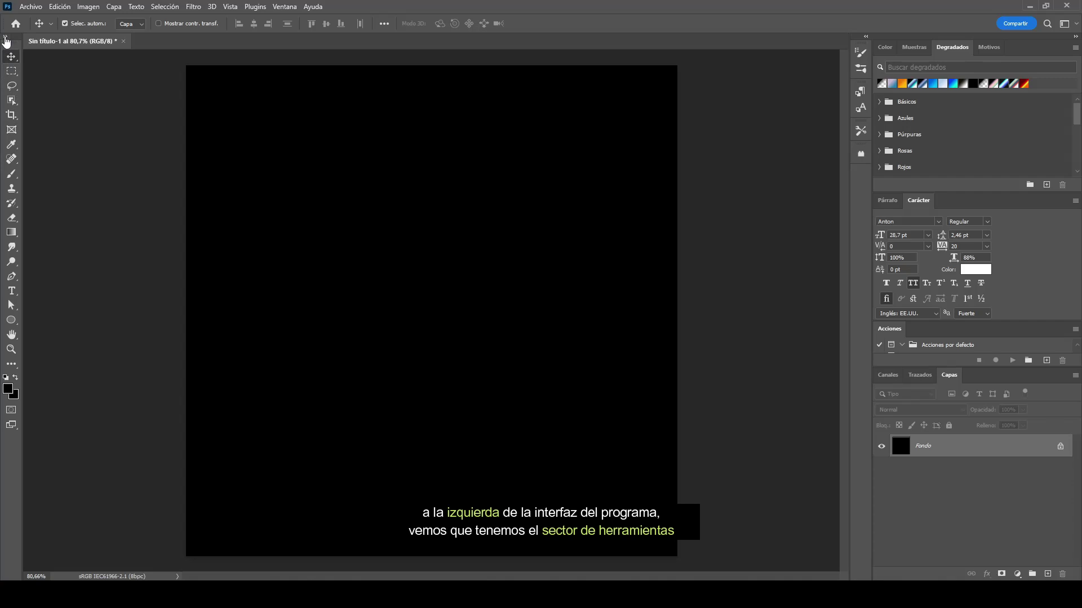
left_click(5, 37)
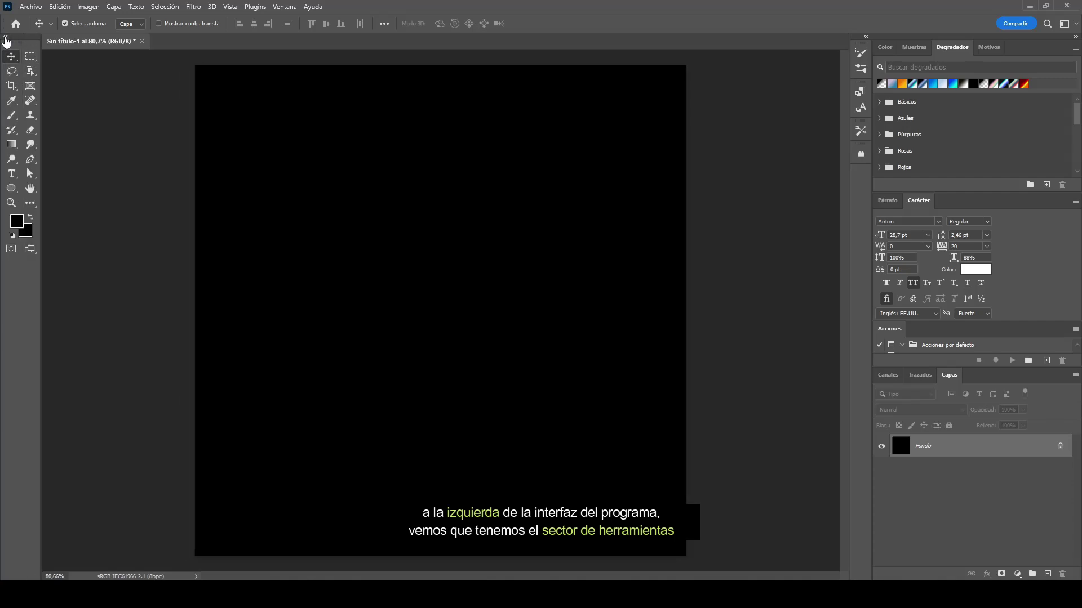
left_click(11, 195)
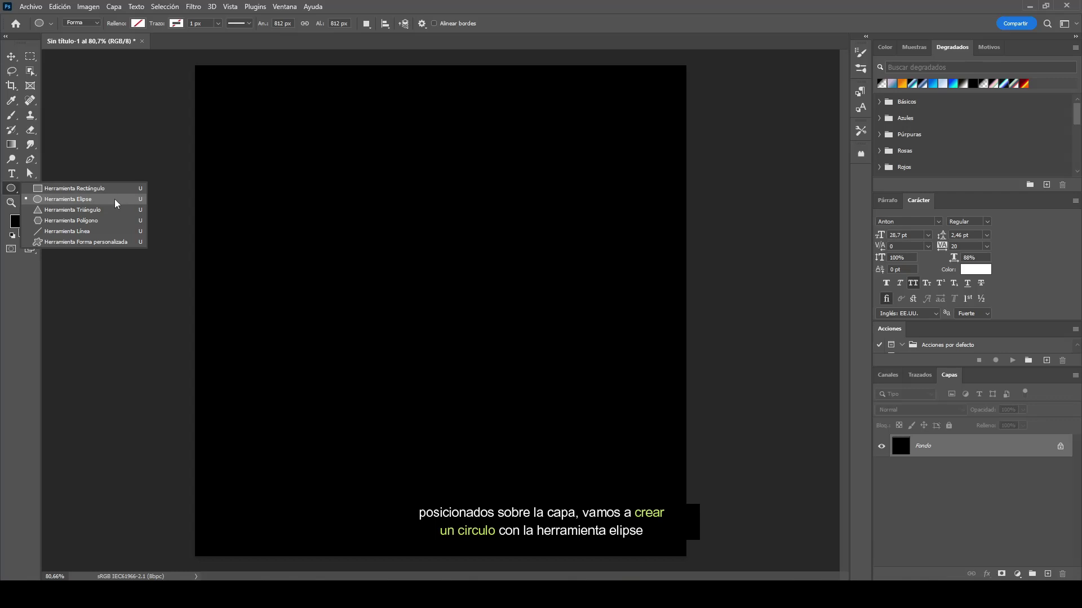
- Draw an 830 px circle layer, Elipse 1, with no fill and no stroke
left_click(116, 201)
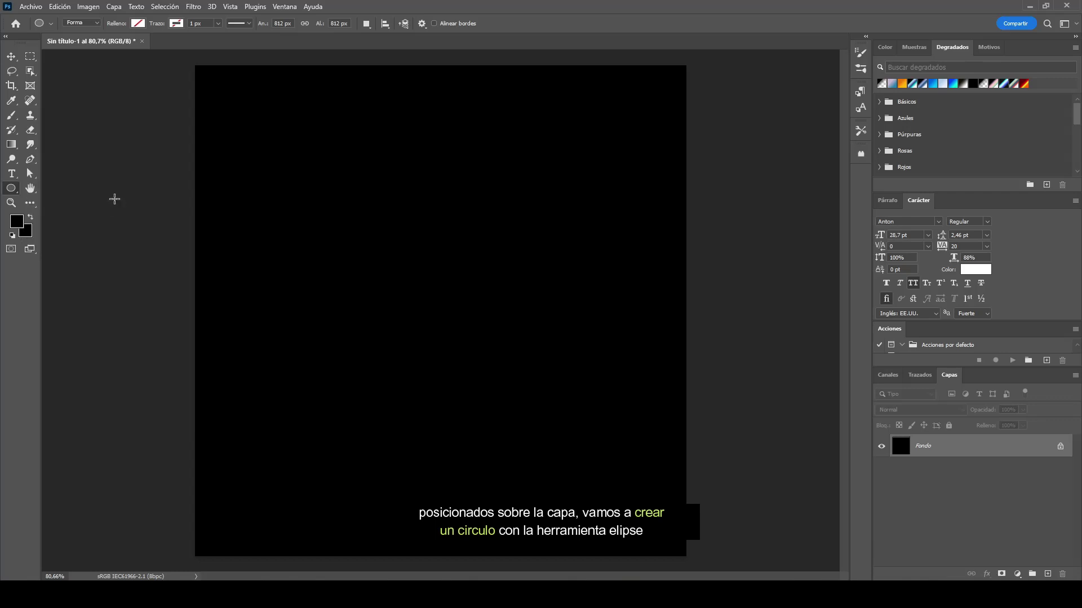
mouse_move(225, 142)
left_mouse_down()
mouse_move(332, 267)
mouse_move(644, 517)
left_mouse_up()
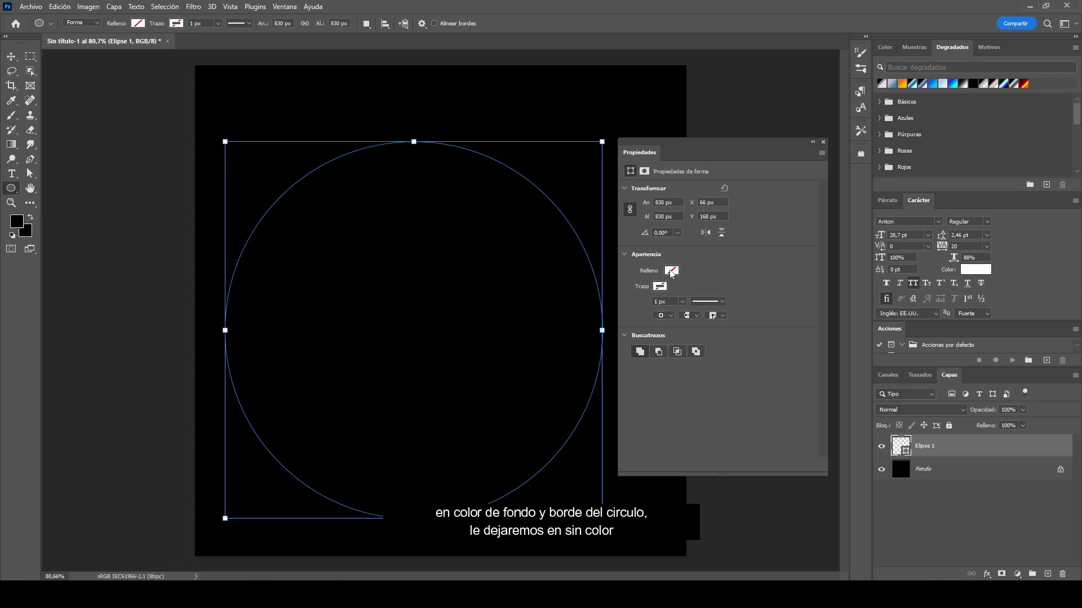
left_click(672, 271)
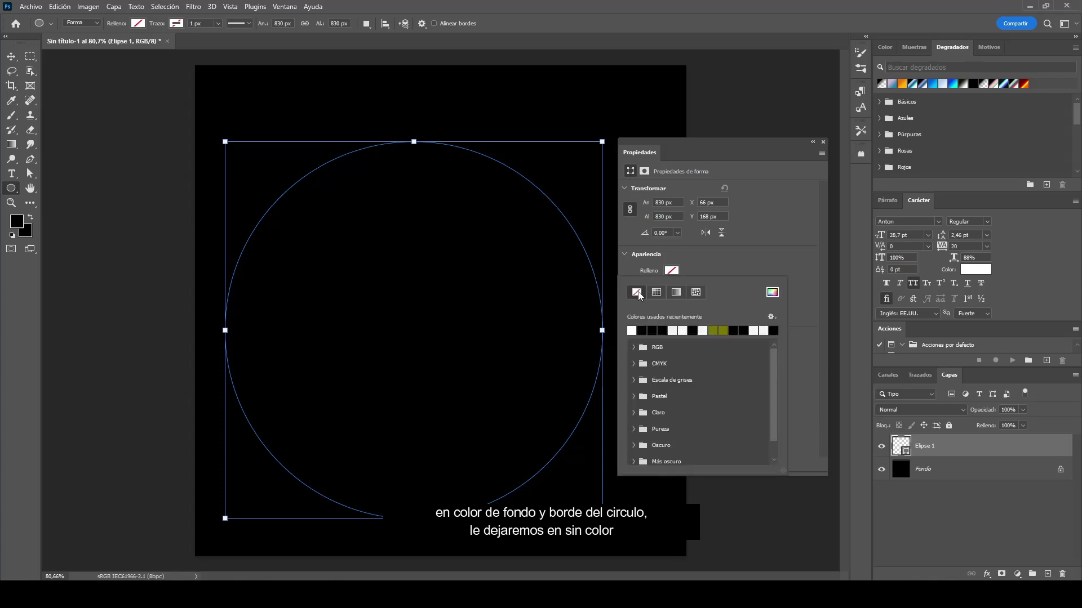
left_click(672, 271)
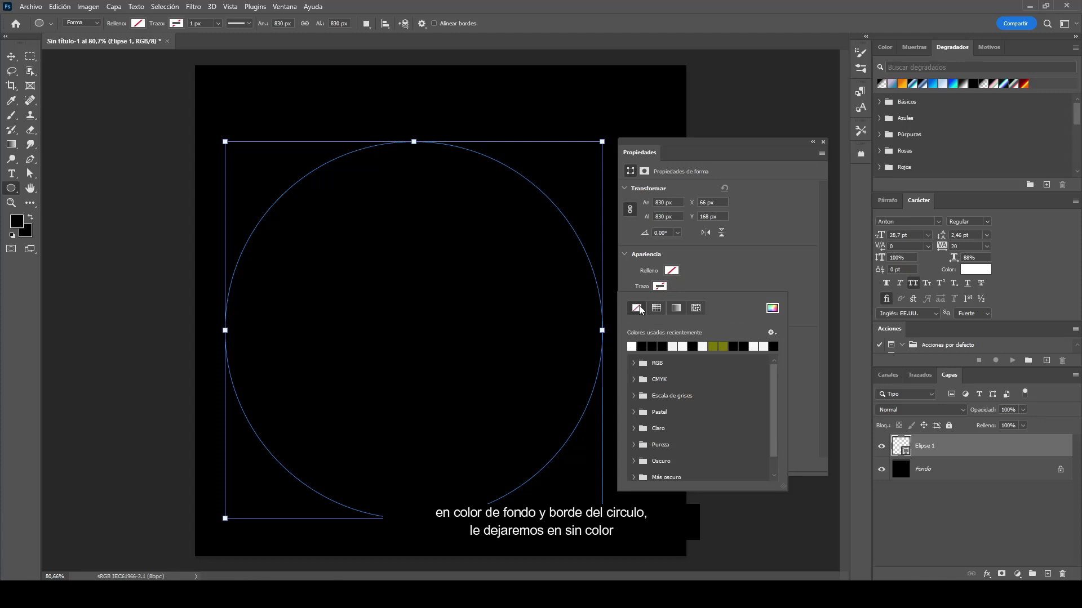
left_click(660, 288)
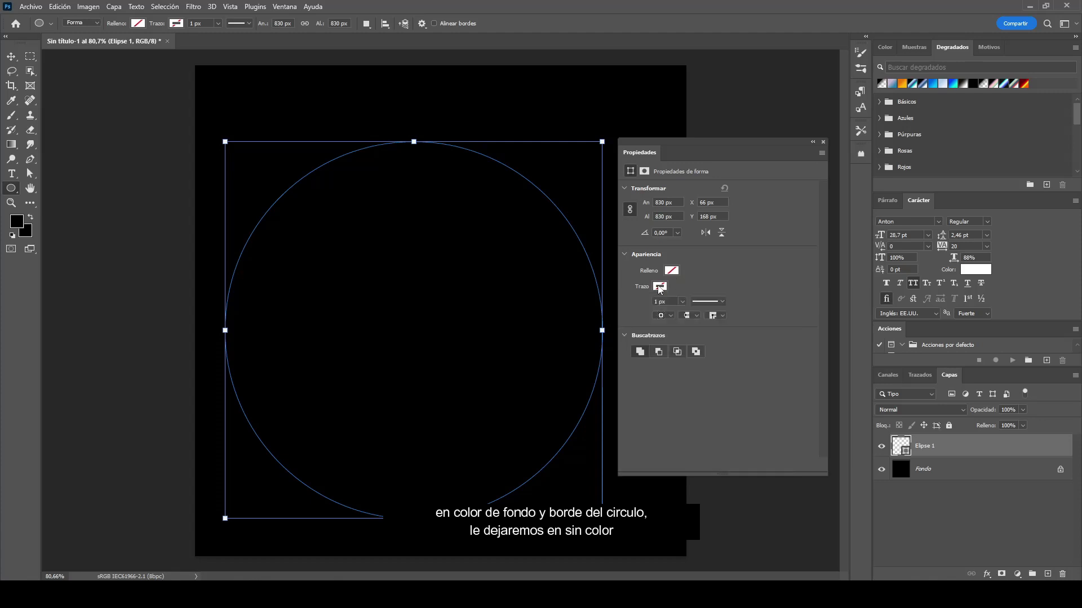
left_click(823, 143)
left_click(11, 56)
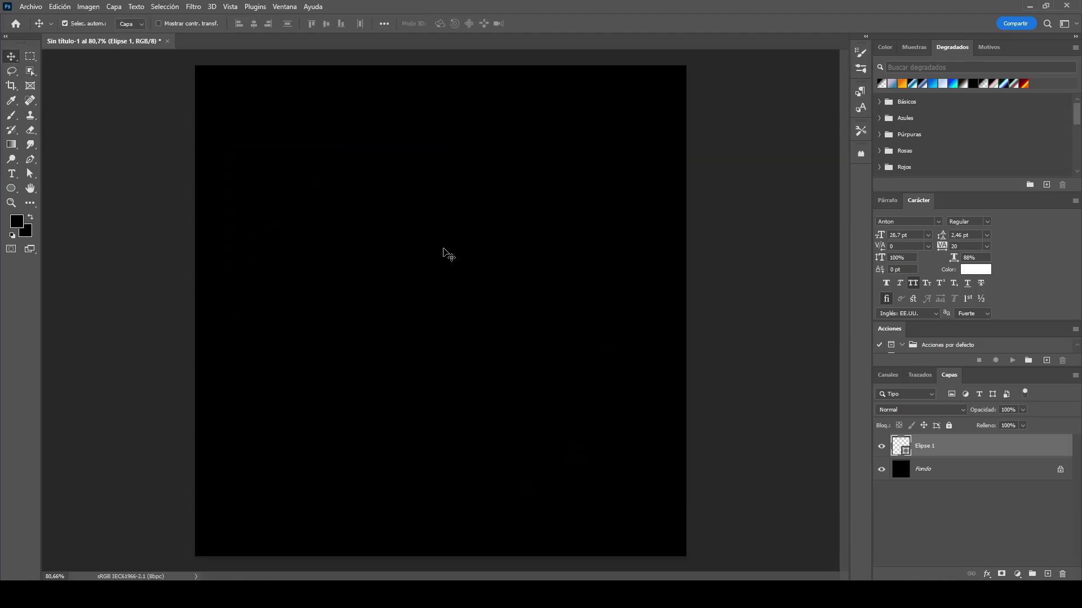
- Centre the Elipse 1 circle on the canvas at X 540 px, Y 540 px
key("ctrl+t")
left_click_drag(568, 226, 596, 204)
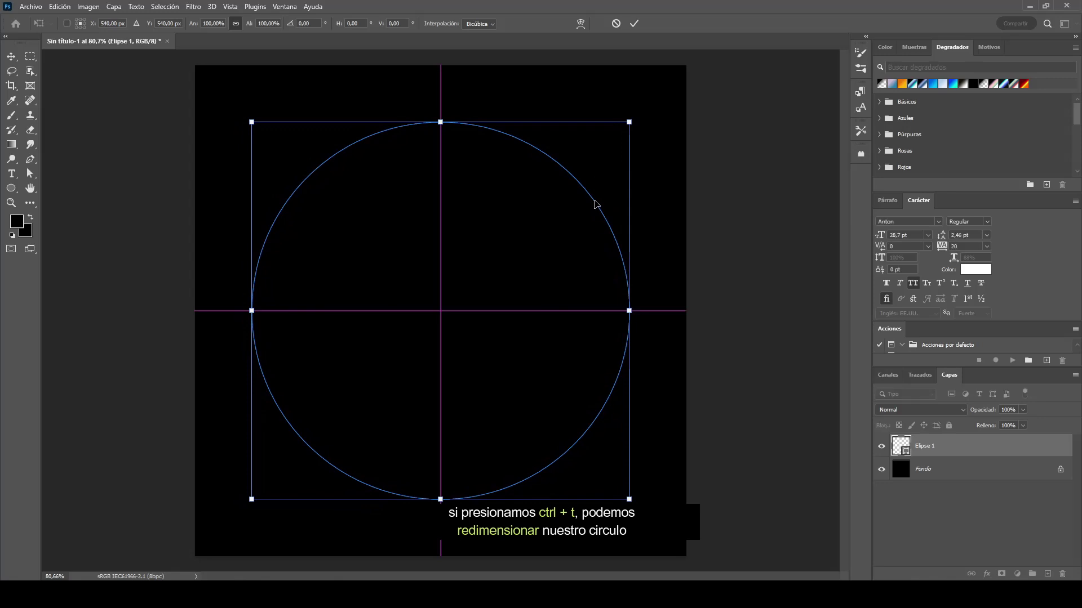
key("Return")
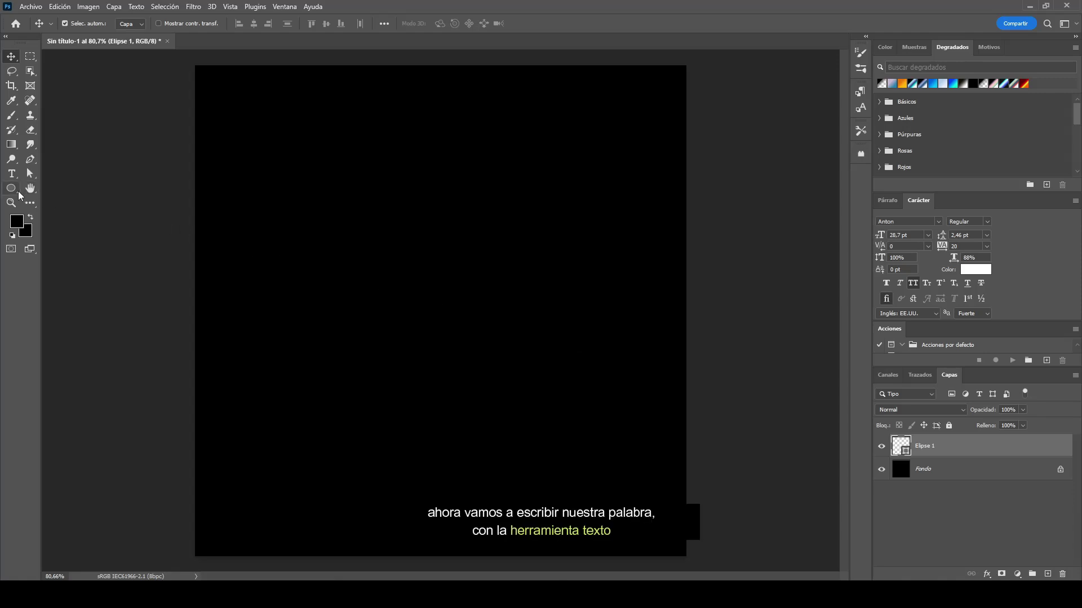
- Add white Anton 28.7 pt Lorem ipsum placeholder text along the circle path
left_click(11, 173)
right_click(12, 174)
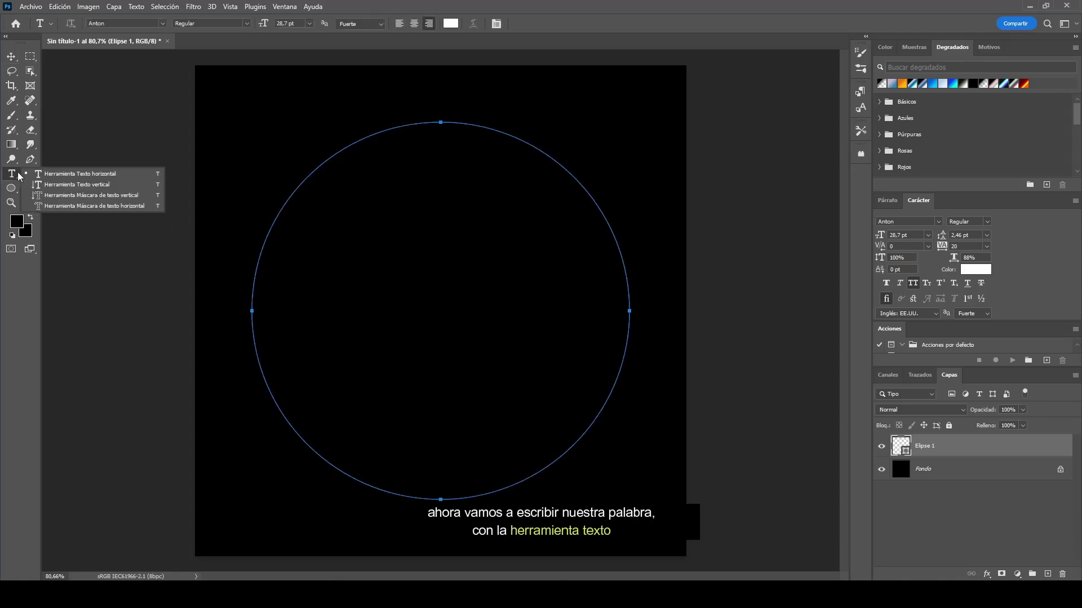
left_click(137, 177)
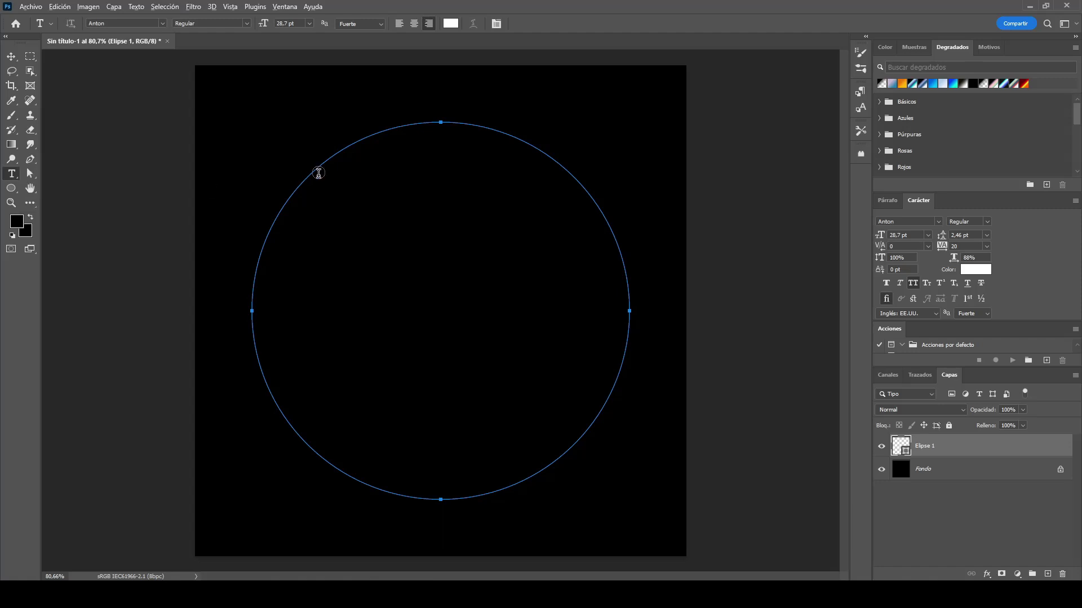
scroll(319, 173, "up", 2)
scroll(396, 118, "up", 1)
scroll(397, 118, "up", 1)
scroll(370, 116, "up", 1)
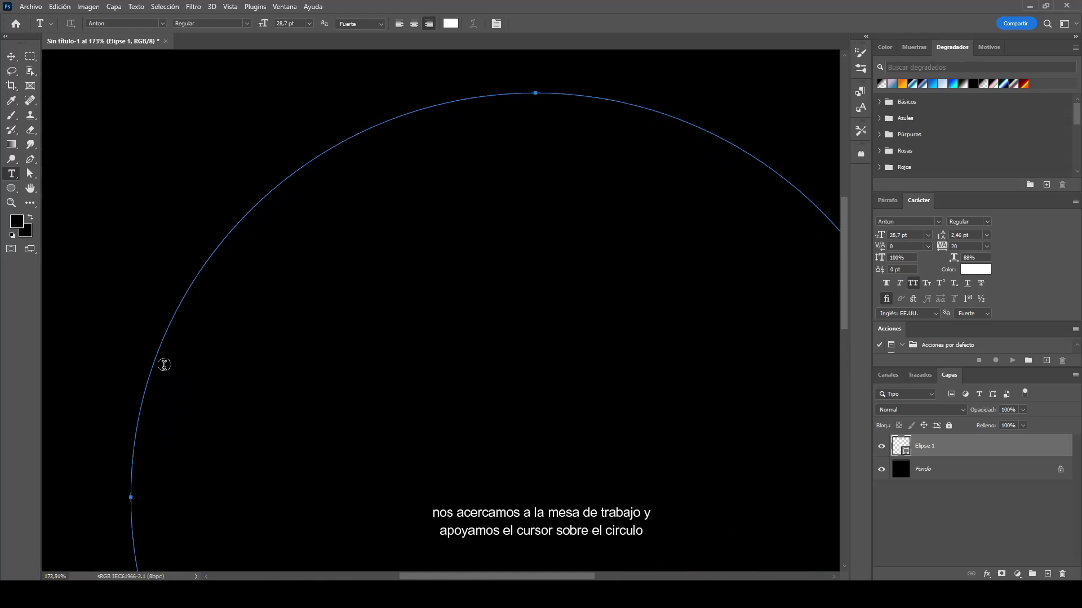
left_click(197, 274)
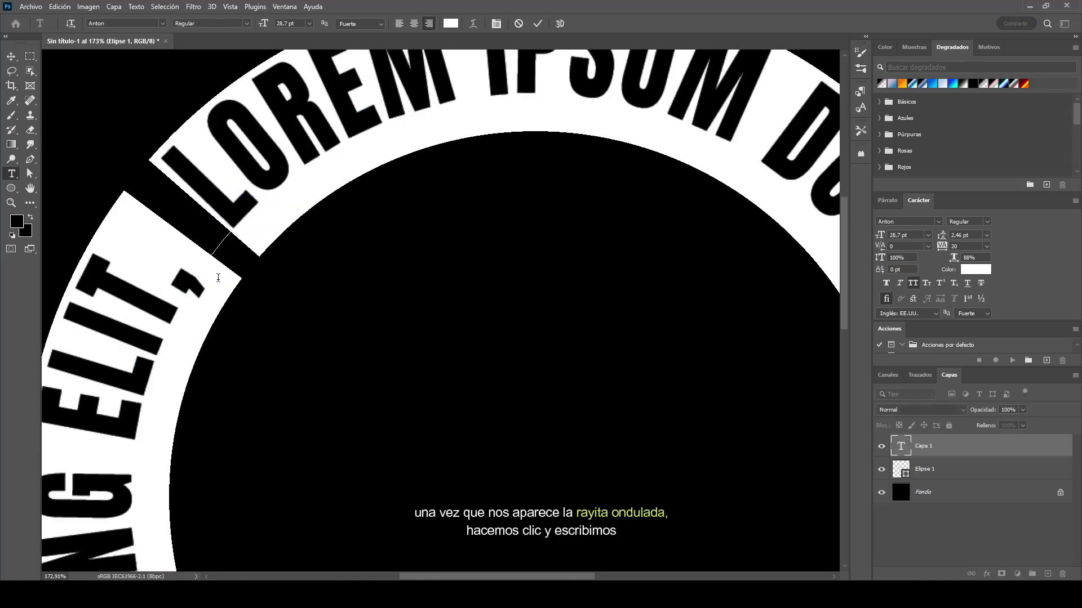
scroll(220, 277, "down", 5)
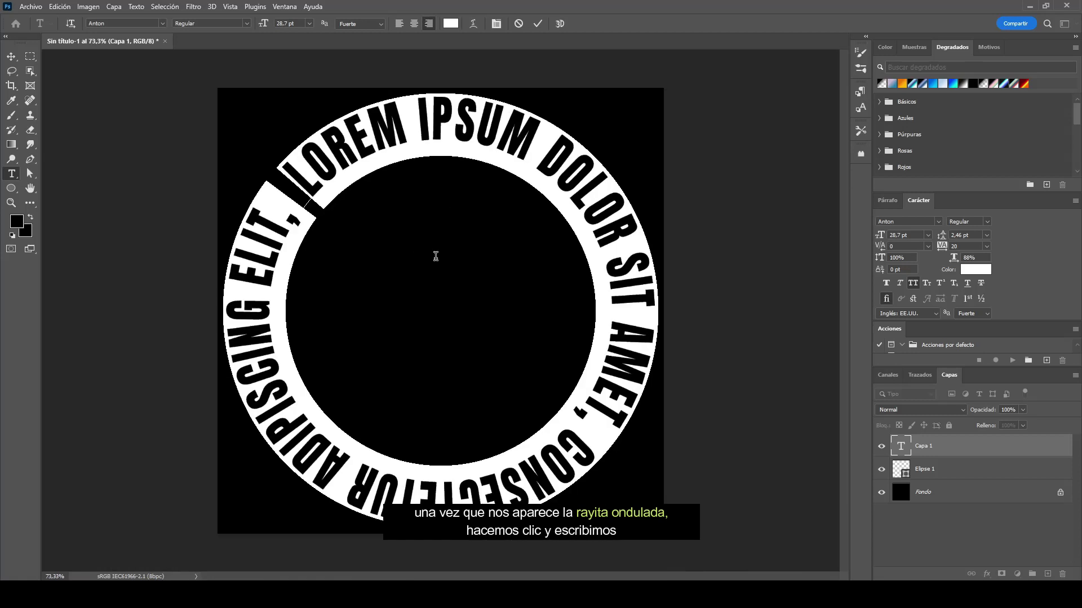
left_click(537, 24)
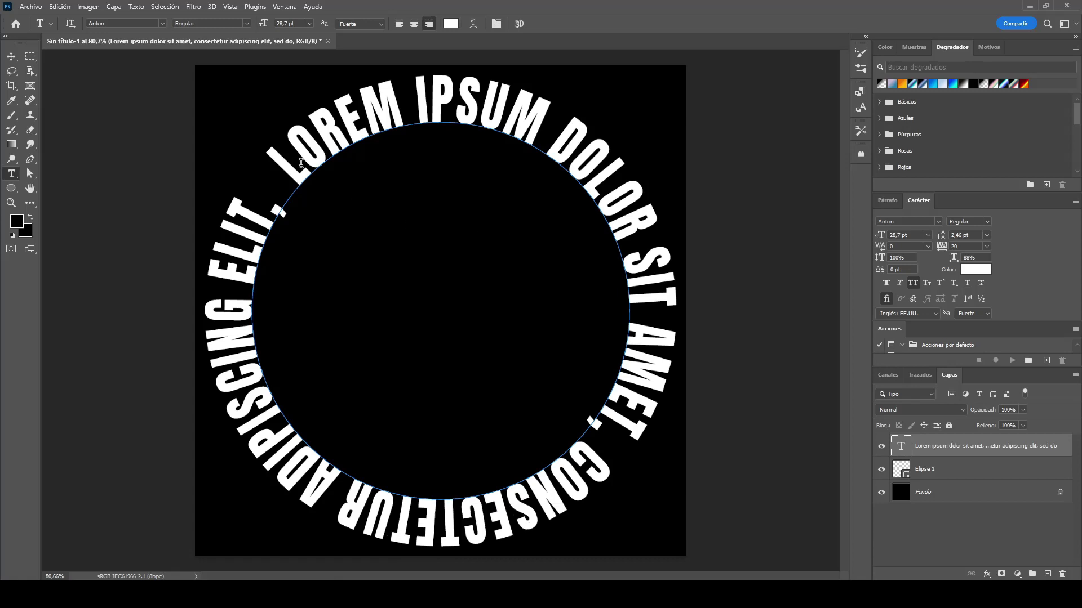
left_click(301, 162)
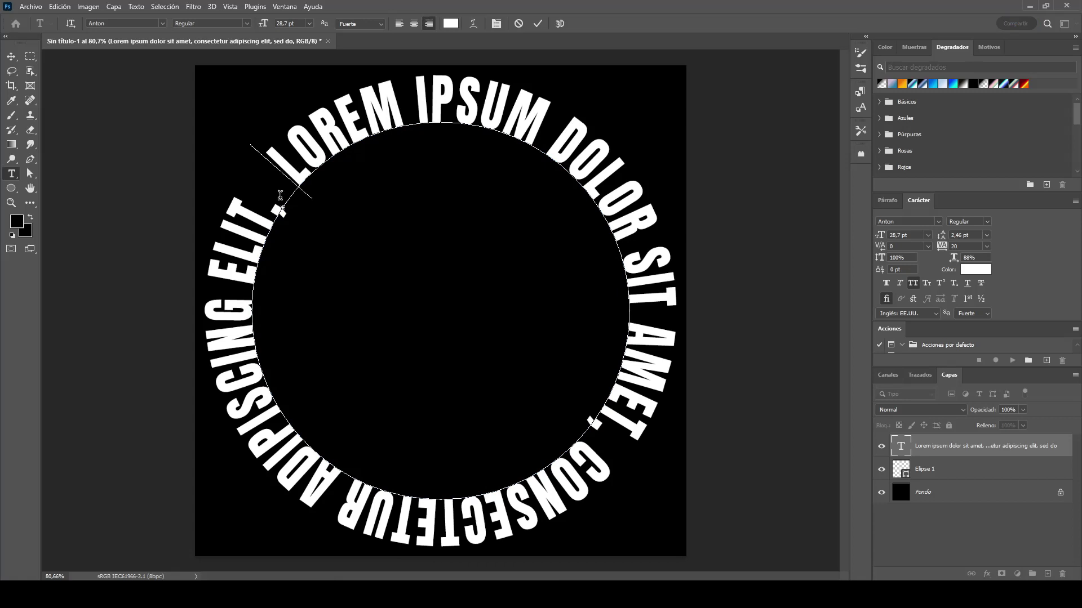
- Resize the circular text to 29 pt so its ends meet, and commit it
triple_click(305, 164)
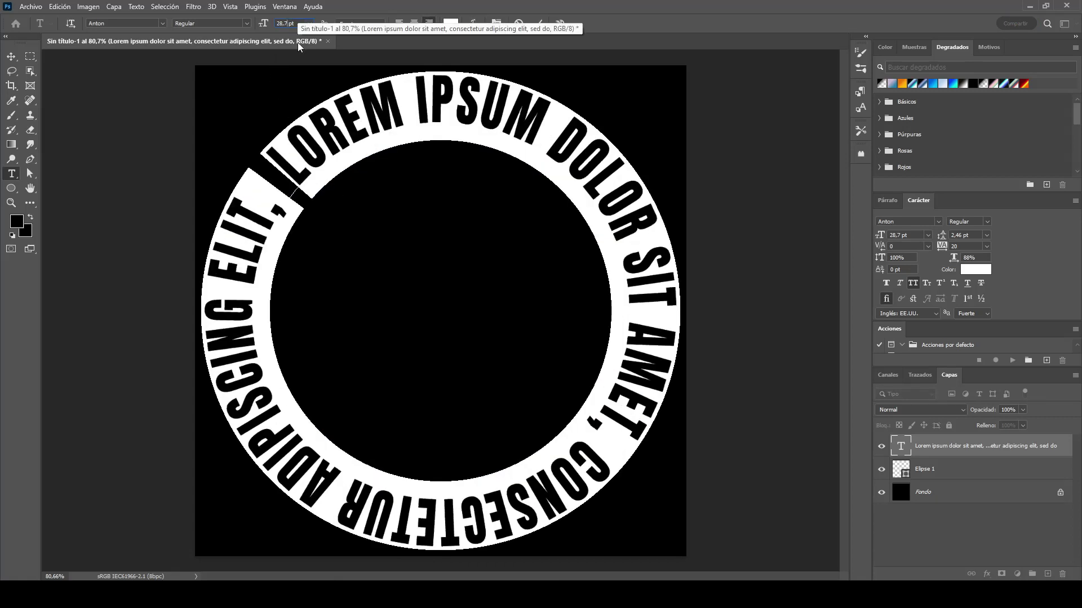
type("28,8")
key("Return")
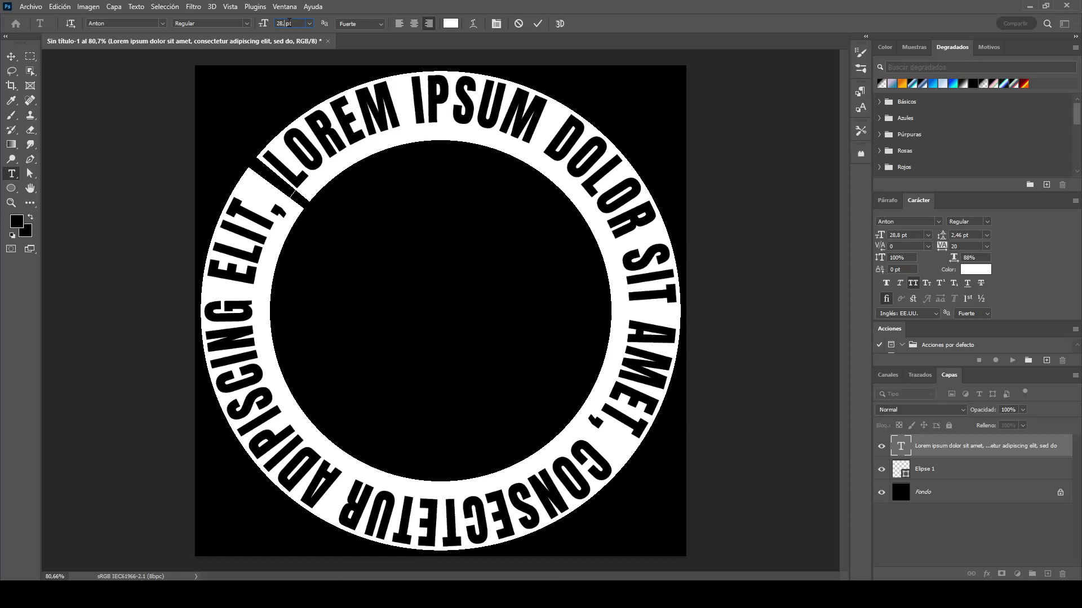
type("9")
key("Return")
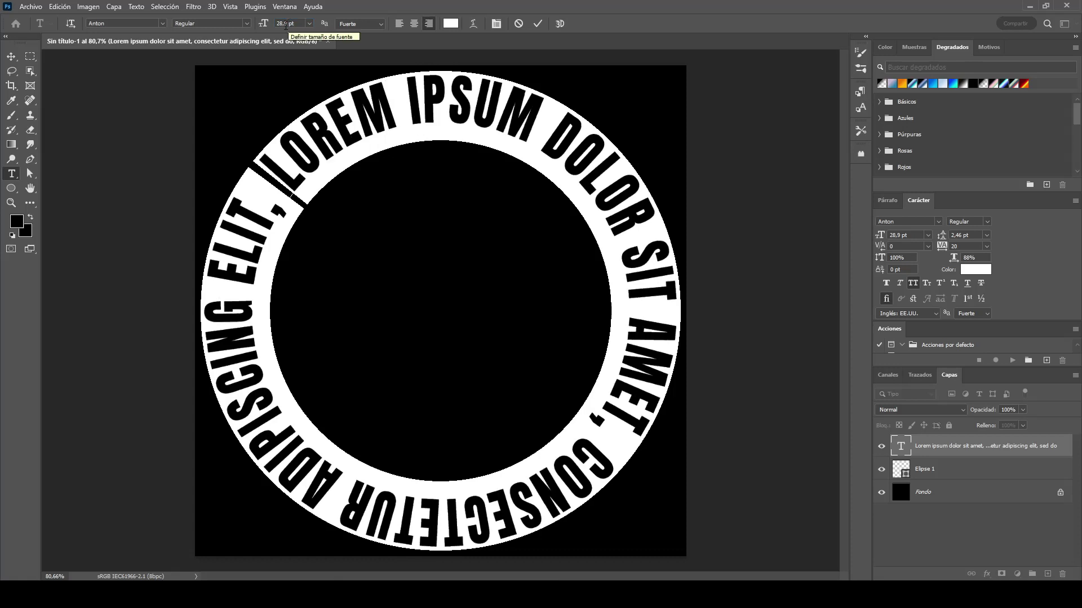
left_click(265, 24)
type("29")
key("Return")
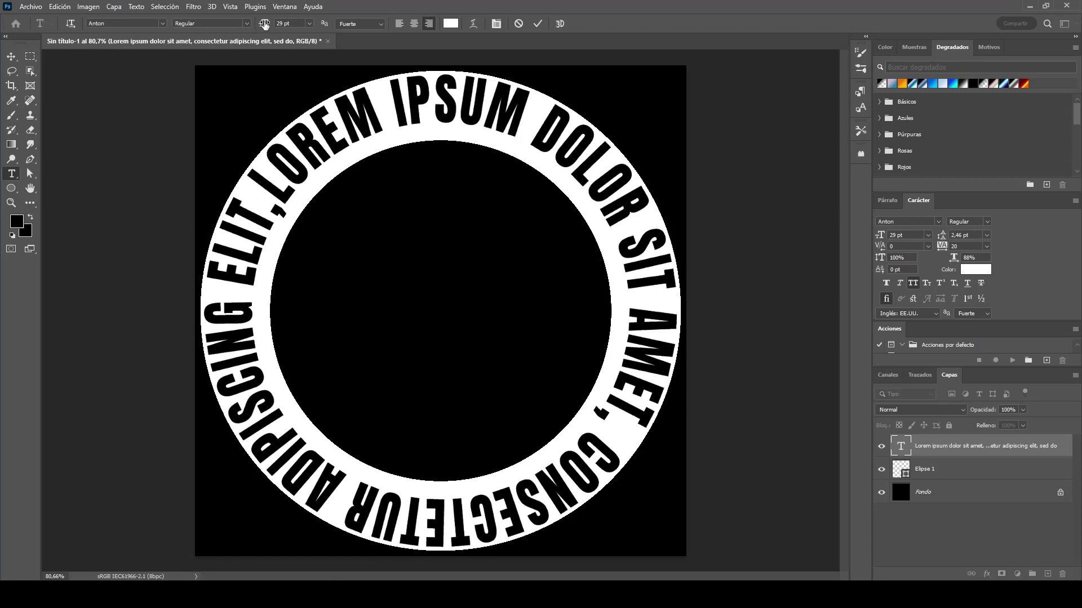
left_click(537, 24)
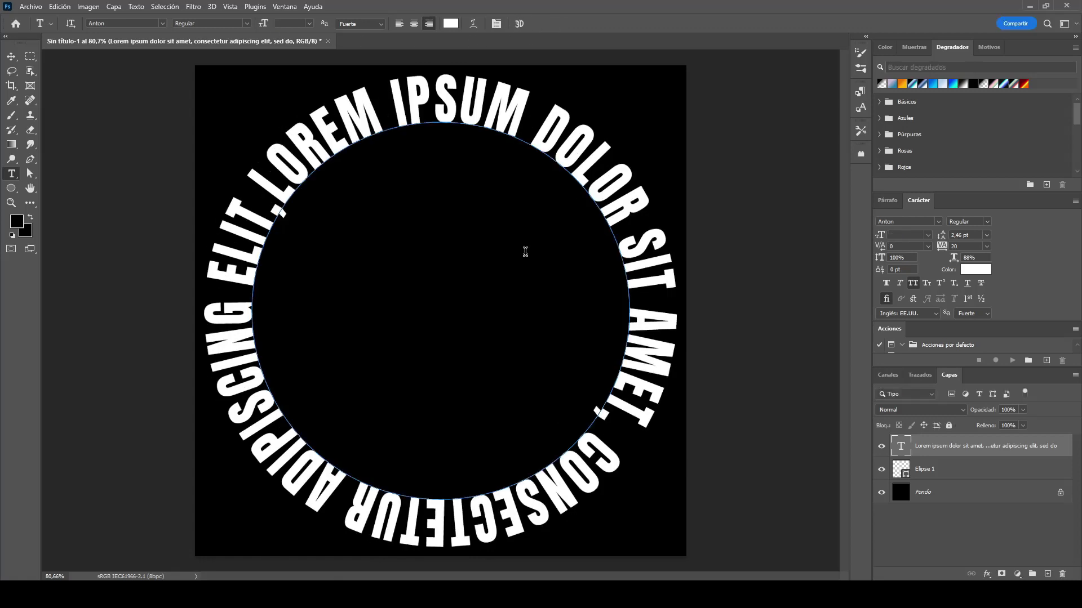
left_click(11, 56)
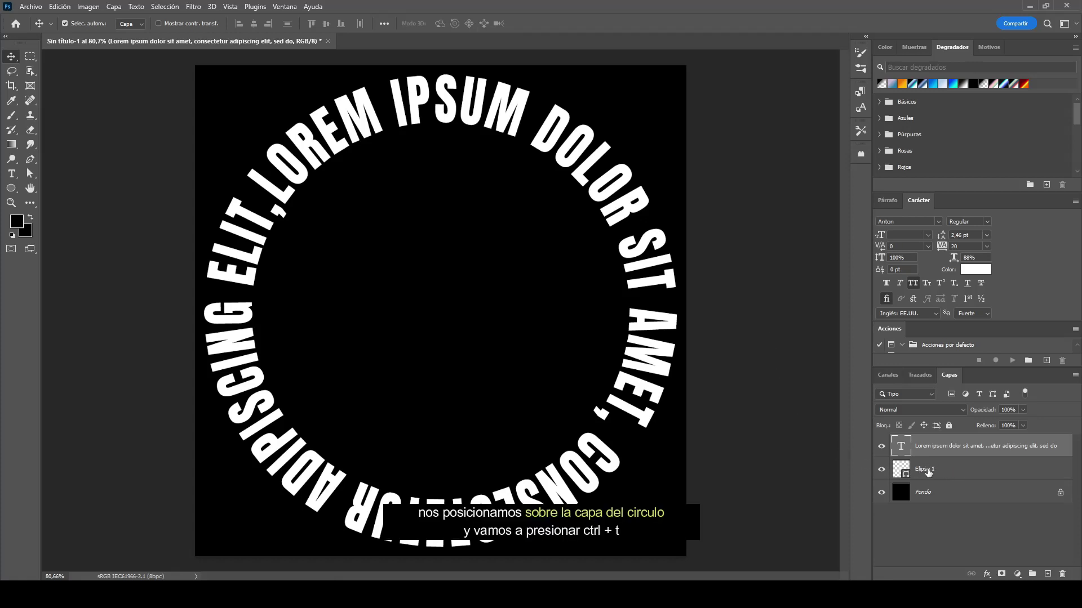
- Scale the Elipse 1 circle to about 101.39% (842 px) so it meets the letters
left_click(928, 472)
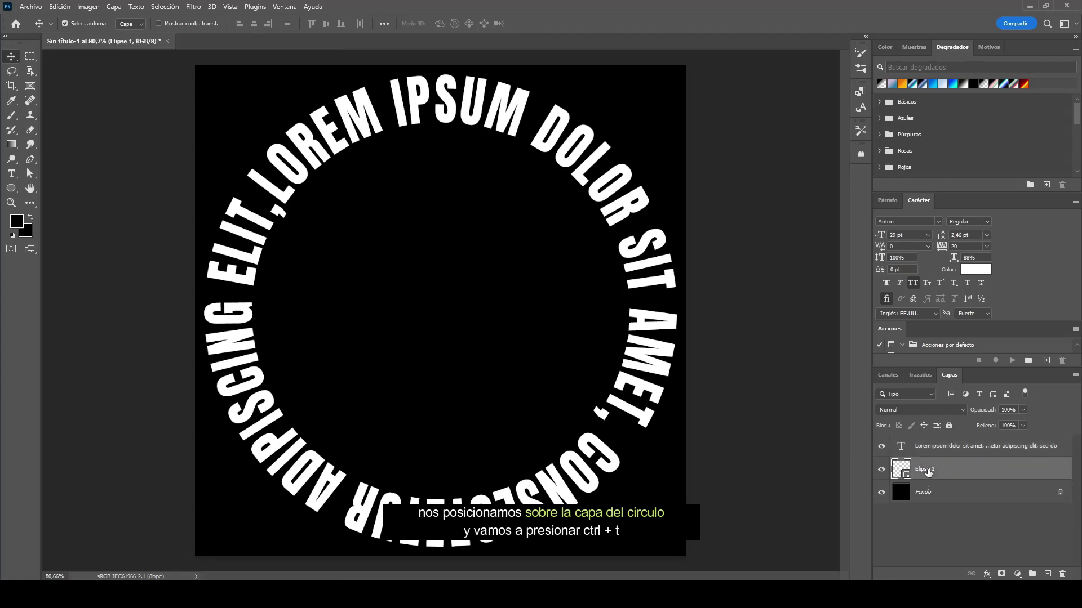
key("ctrl+t")
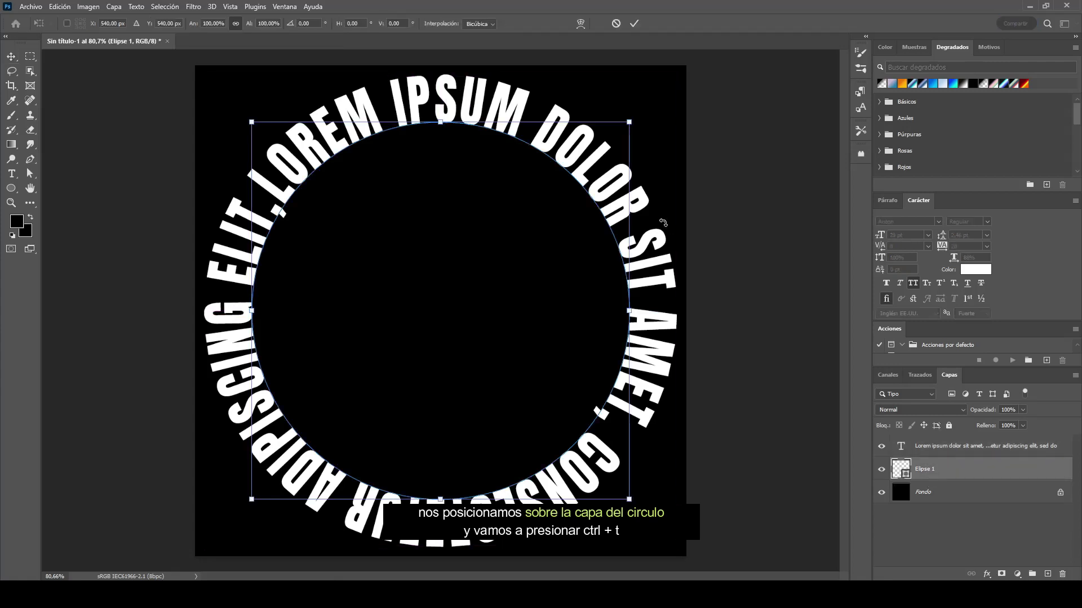
scroll(636, 124, "up", 5)
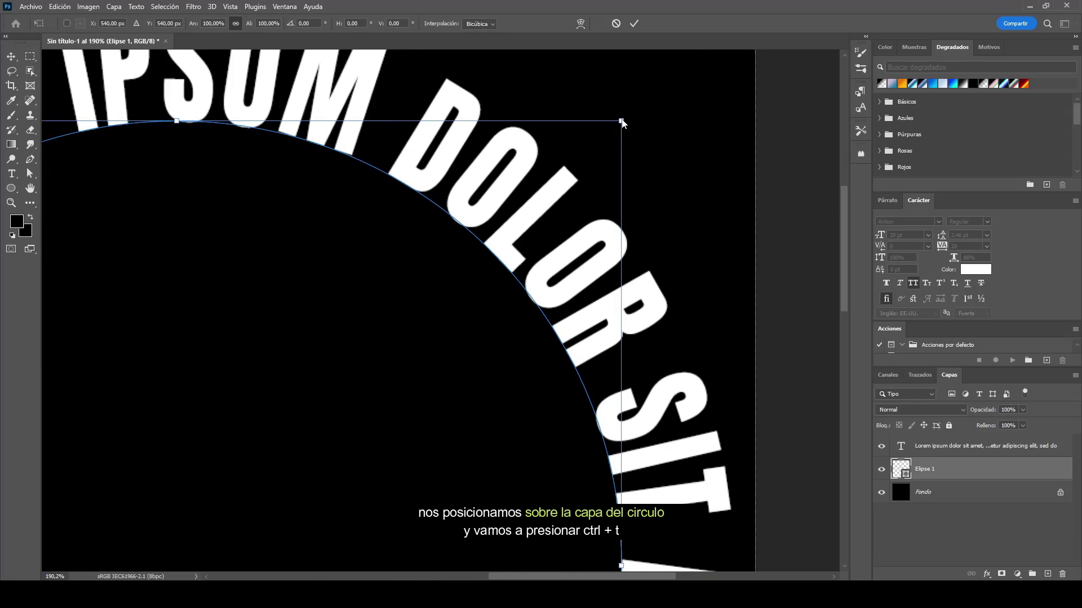
left_click_drag(622, 121, 629, 119)
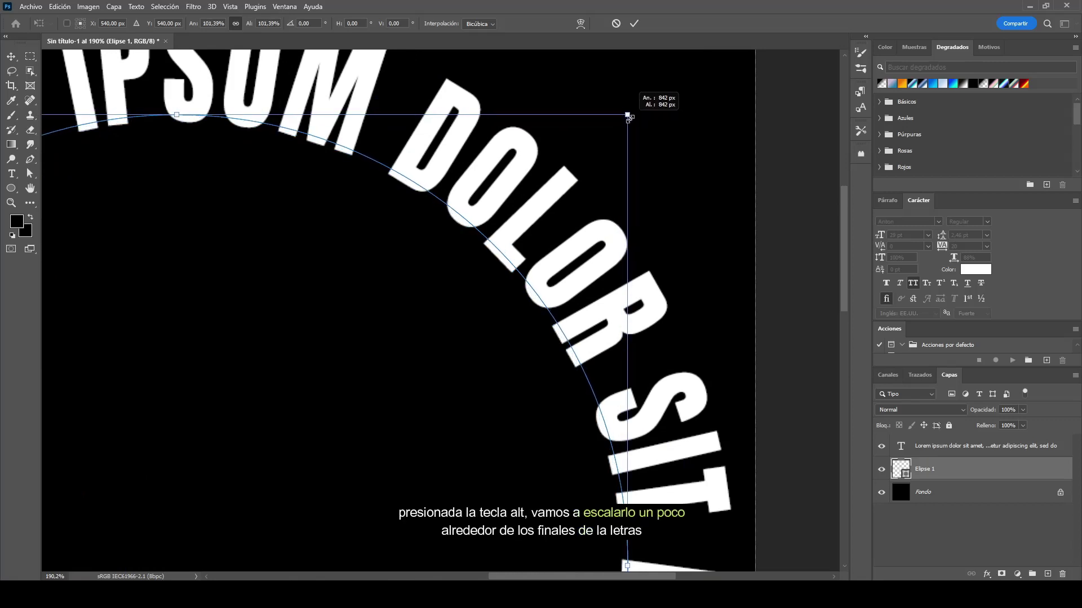
left_click(638, 23)
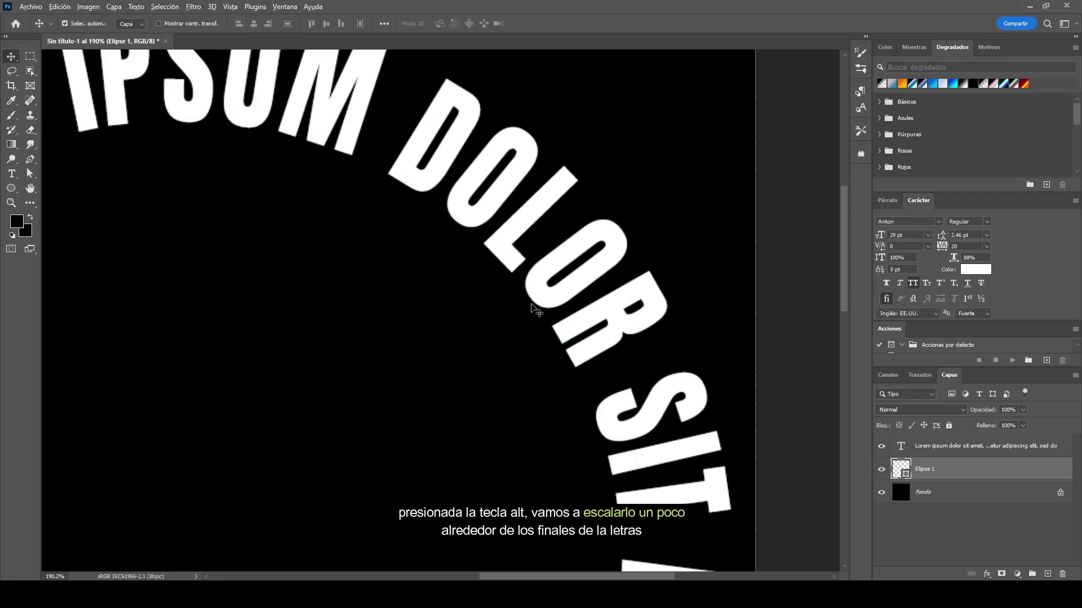
scroll(534, 308, "down", 5)
scroll(535, 308, "up", 1)
scroll(527, 294, "up", 1)
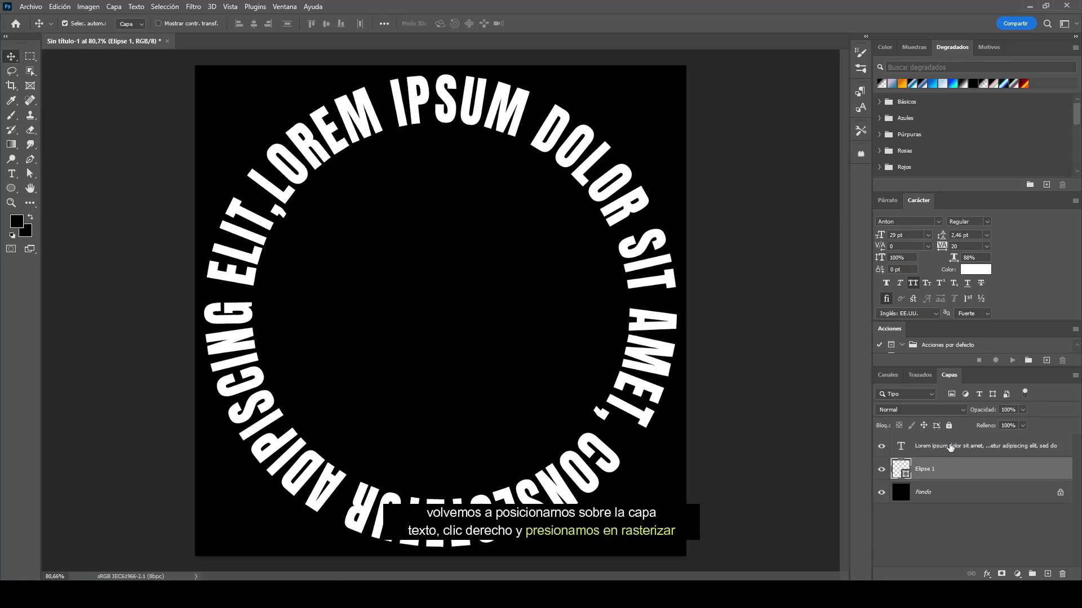
- Rasterize the text layer, load Elipse 1 as a circular selection, and reselect the text layer
left_click(930, 448)
right_click(931, 448)
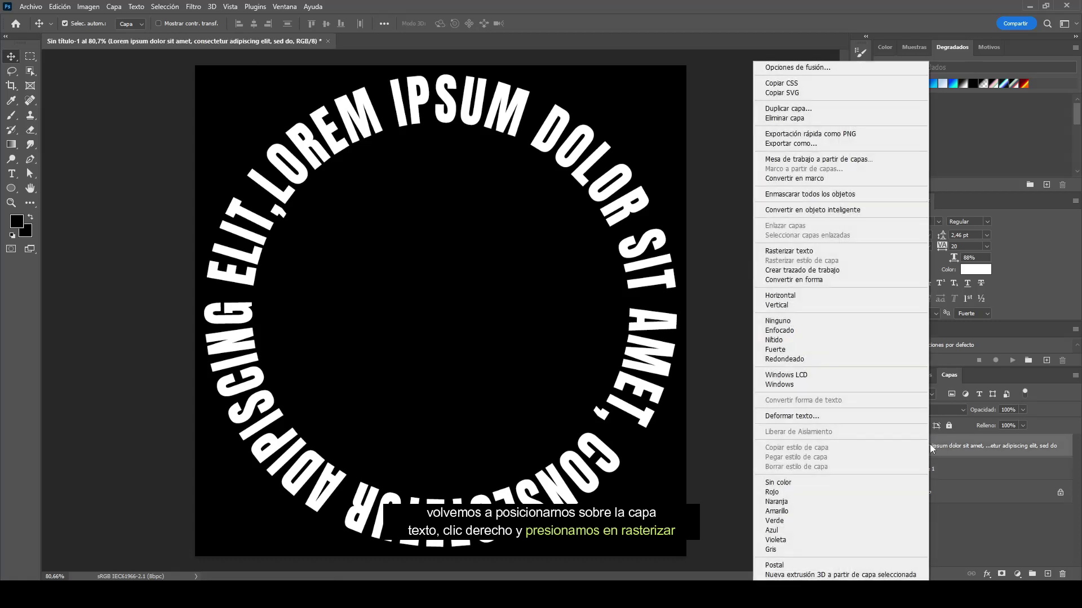
left_click(867, 253)
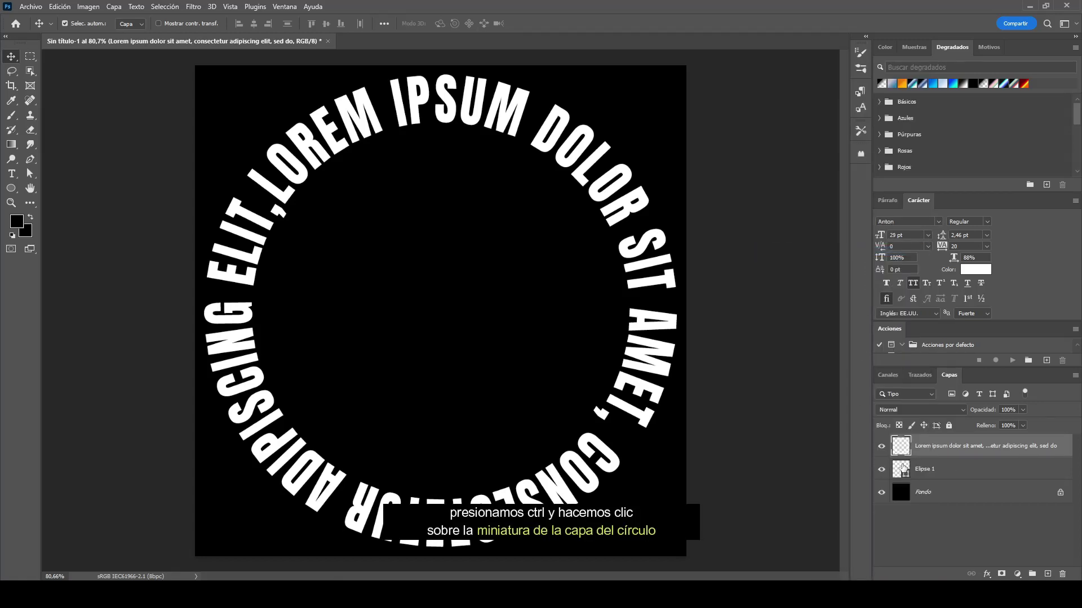
left_click(924, 471)
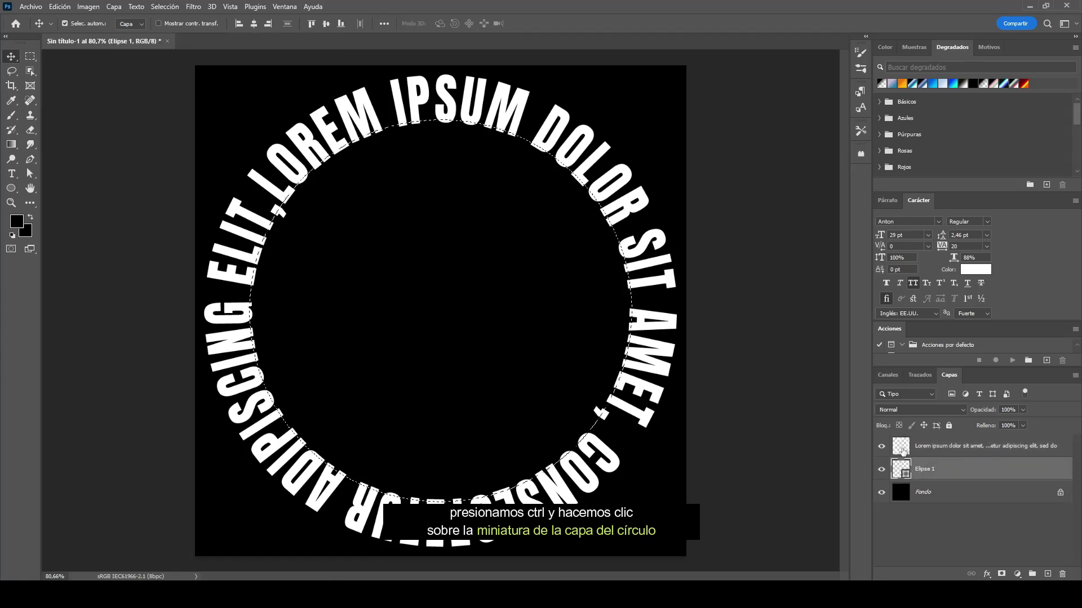
left_click(919, 448)
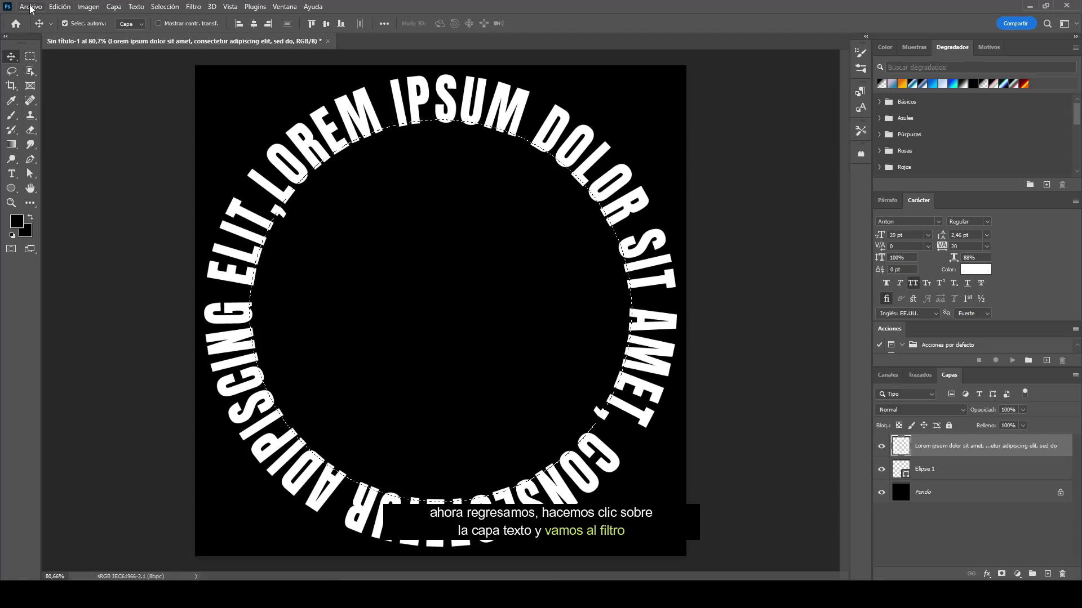
- Apply the Distorsionar > Encoger (Pinch) filter at 100% to the rasterized text
left_click(194, 8)
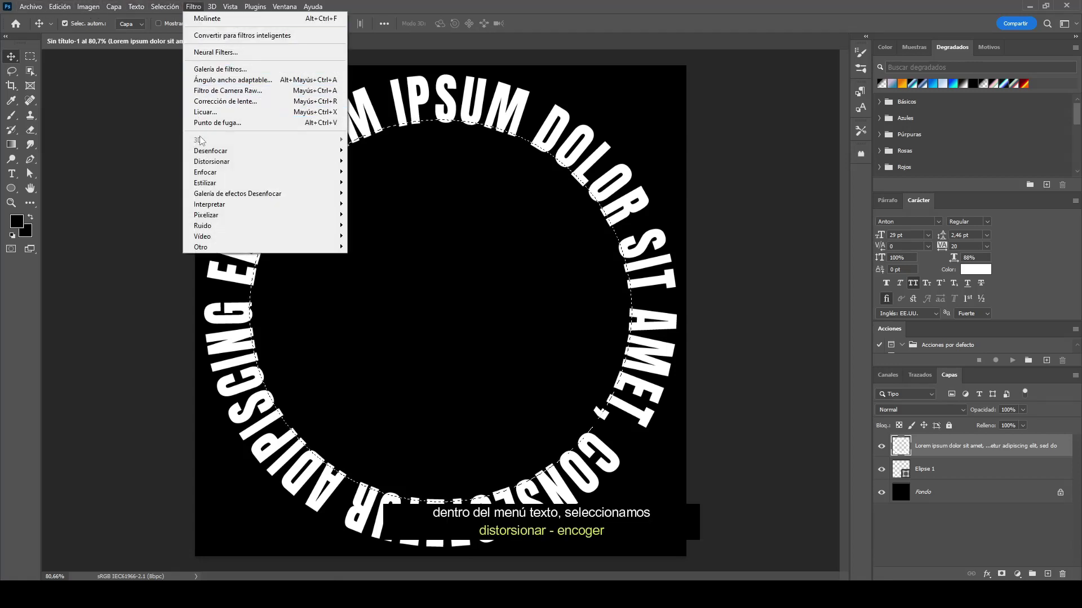
mouse_move(219, 162)
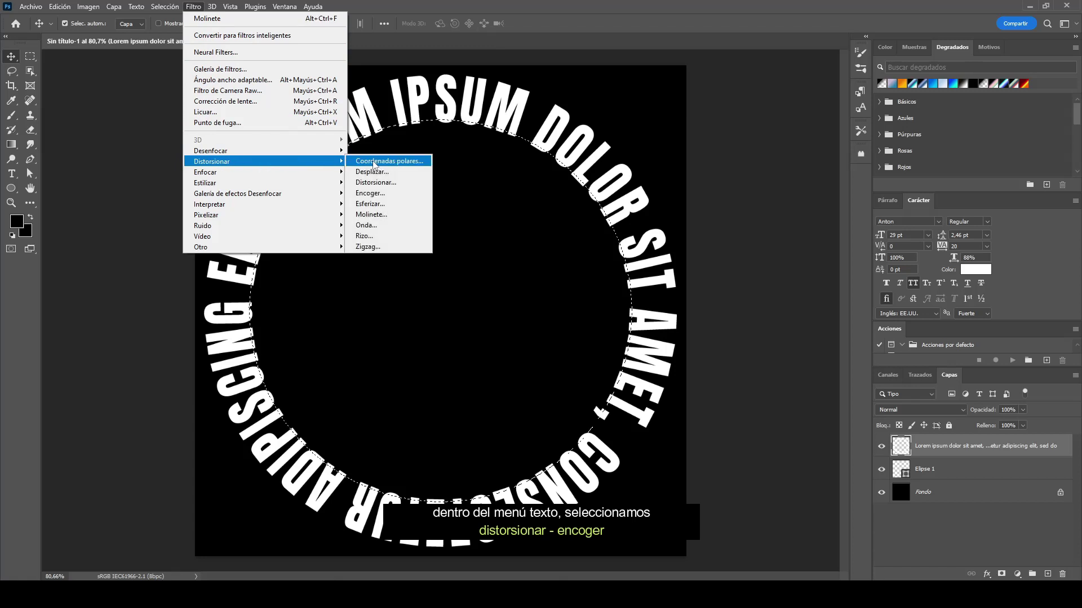
left_click(404, 197)
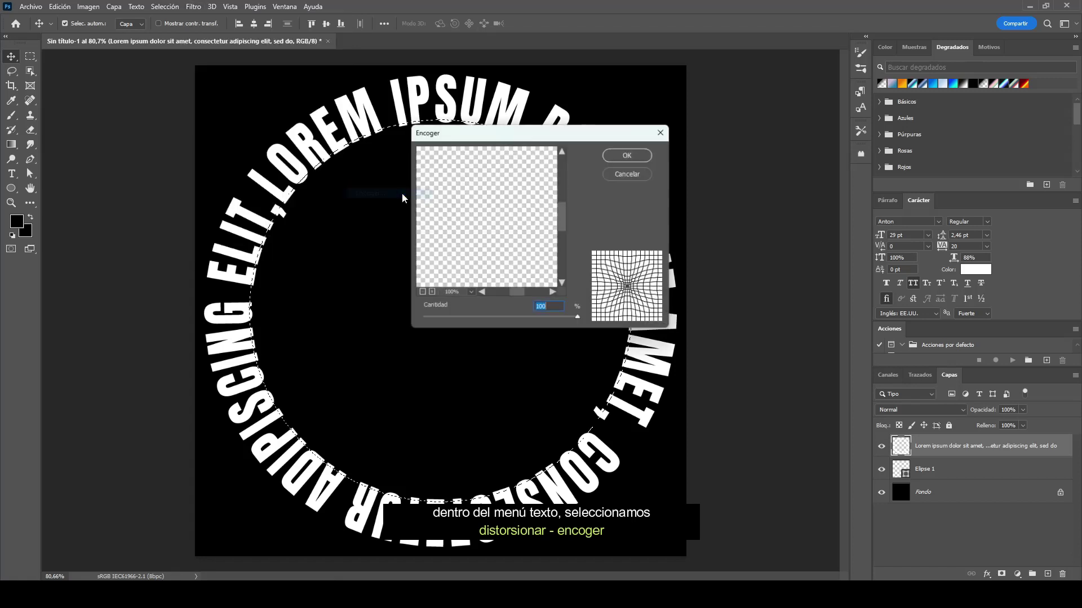
mouse_move(580, 323)
left_mouse_down()
mouse_move(522, 331)
mouse_move(597, 337)
left_mouse_up()
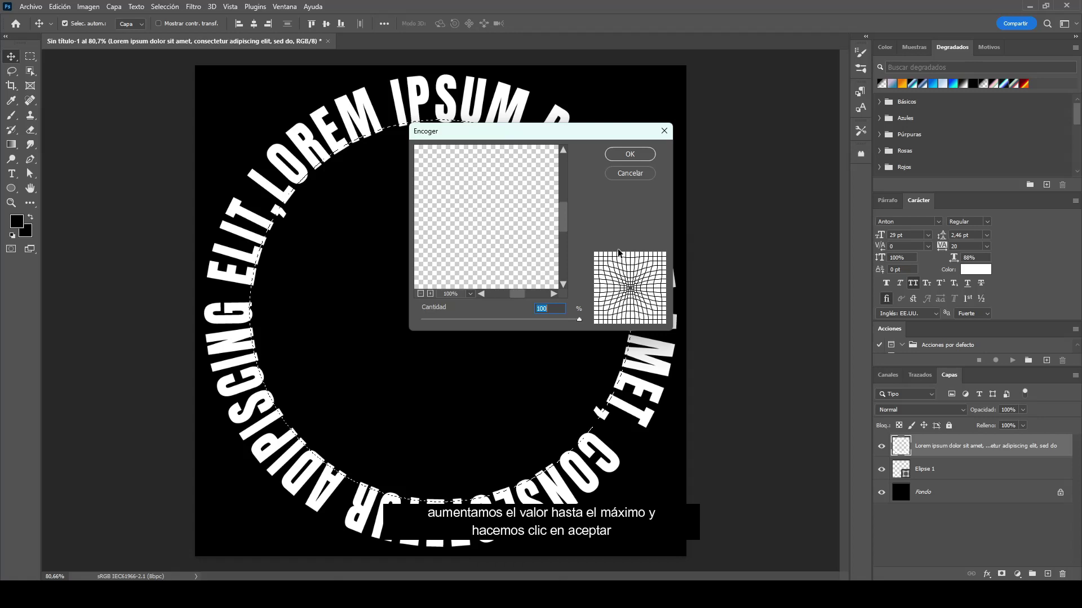
left_click(617, 155)
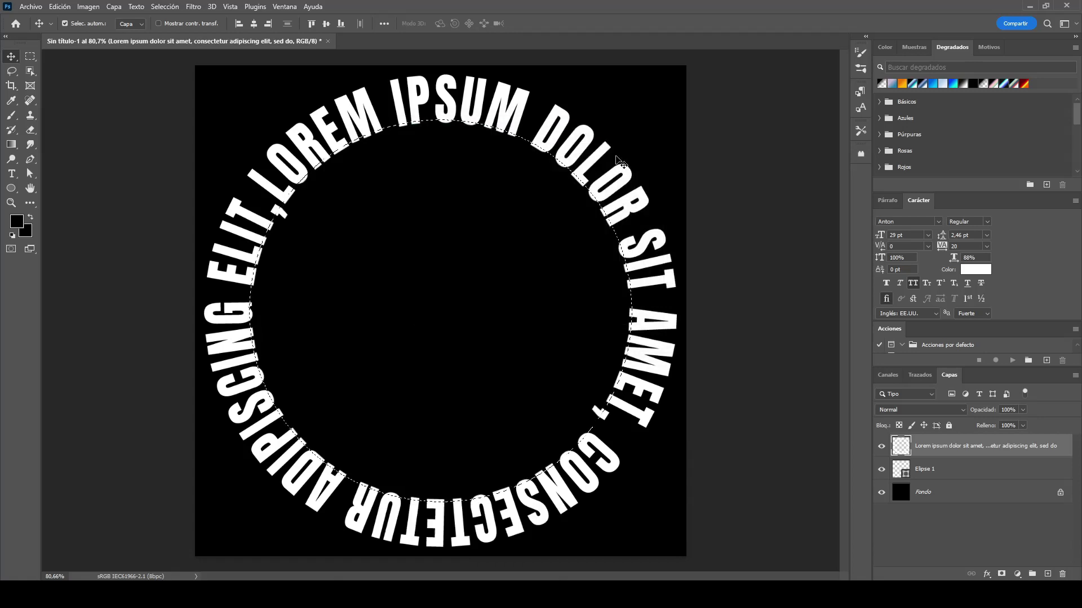
- Reapply Pinch three more times to turn the text into dense radial white streaks
left_click(193, 6)
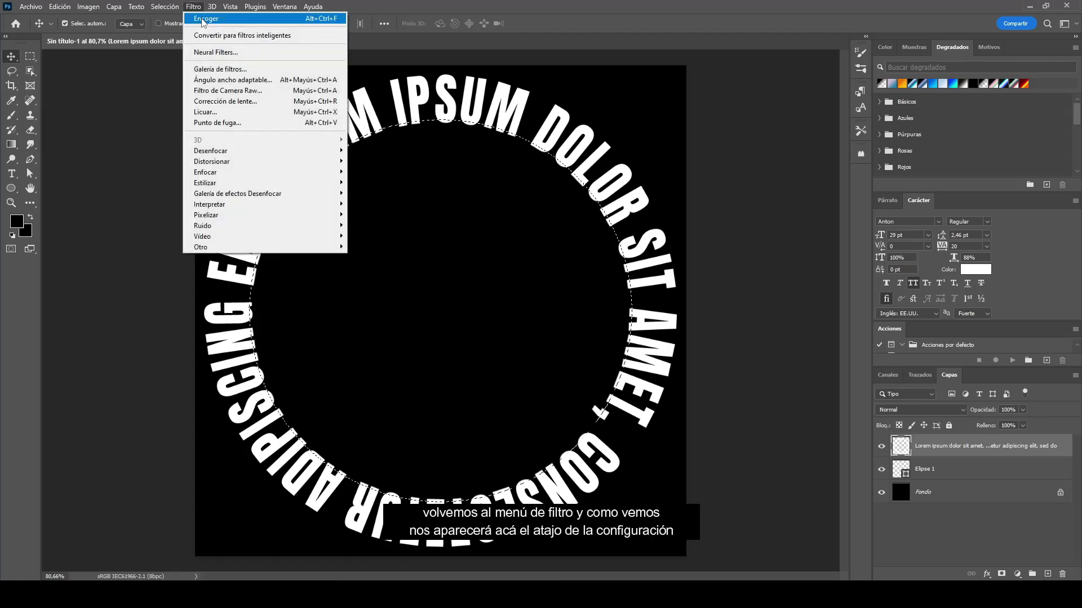
left_click(318, 20)
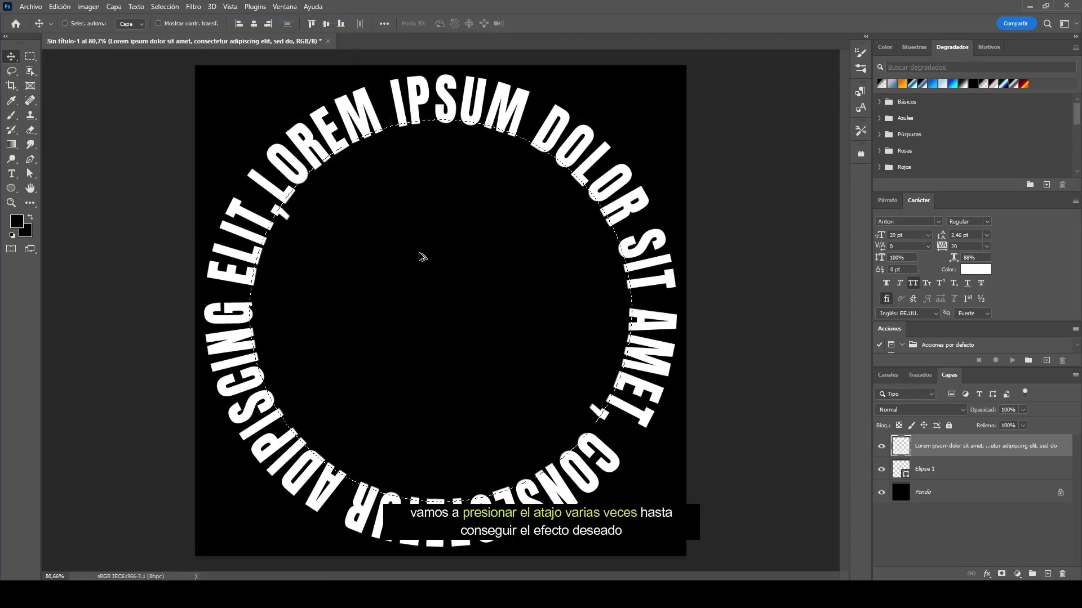
key("ctrl+alt+f")
key("ctrl+alt+f")
key("ctrl+alt+f")
key("ctrl+alt+f")
key("ctrl+alt+f")
key("ctrl+alt+f")
key("ctrl+alt+f")
key("ctrl+alt+f")
key("ctrl+alt+f")
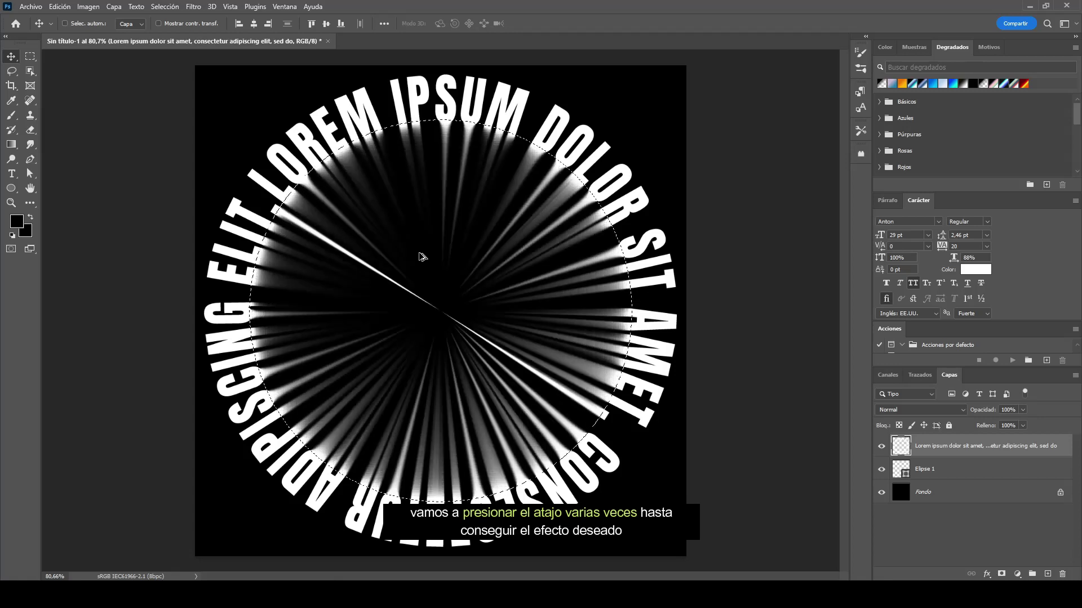
key("ctrl+alt+f")
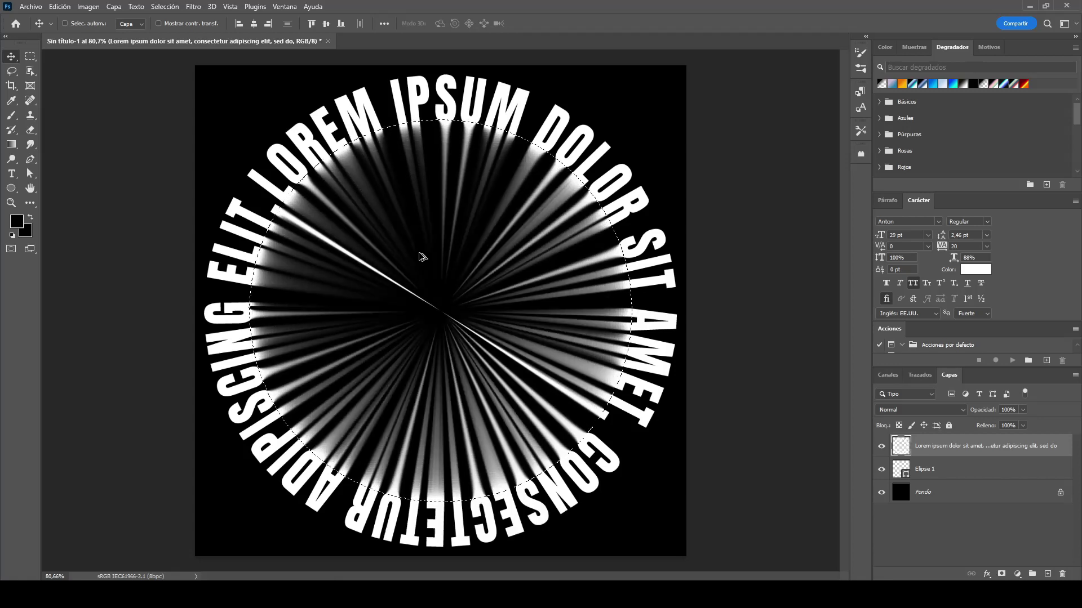
key("ctrl+alt+f")
key("ctrl+alt+f")
key("ctrl+alt+f")
key("ctrl+alt+f")
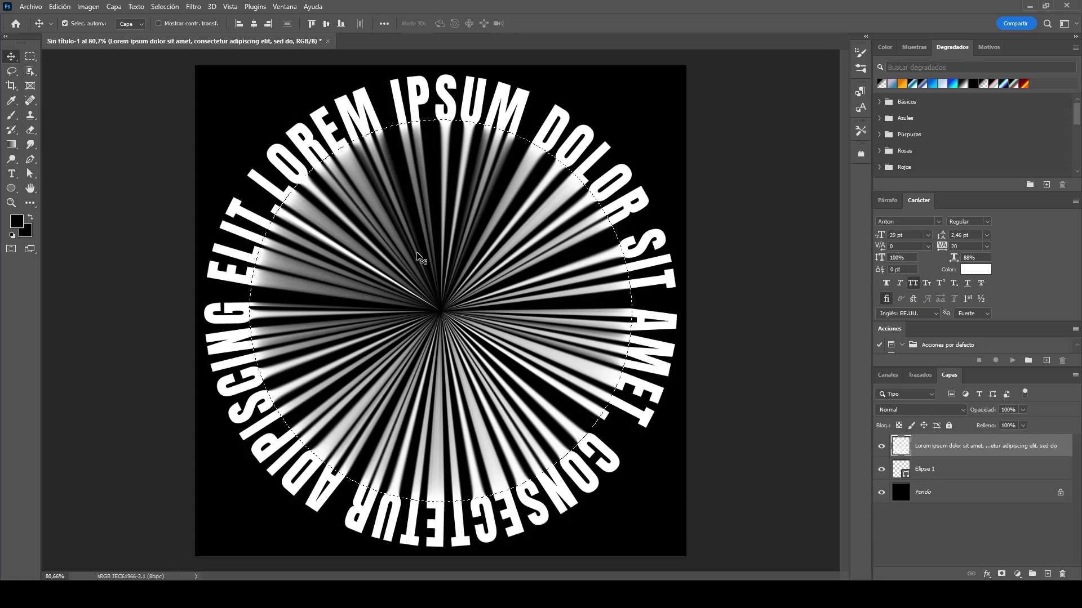
left_click(195, 8)
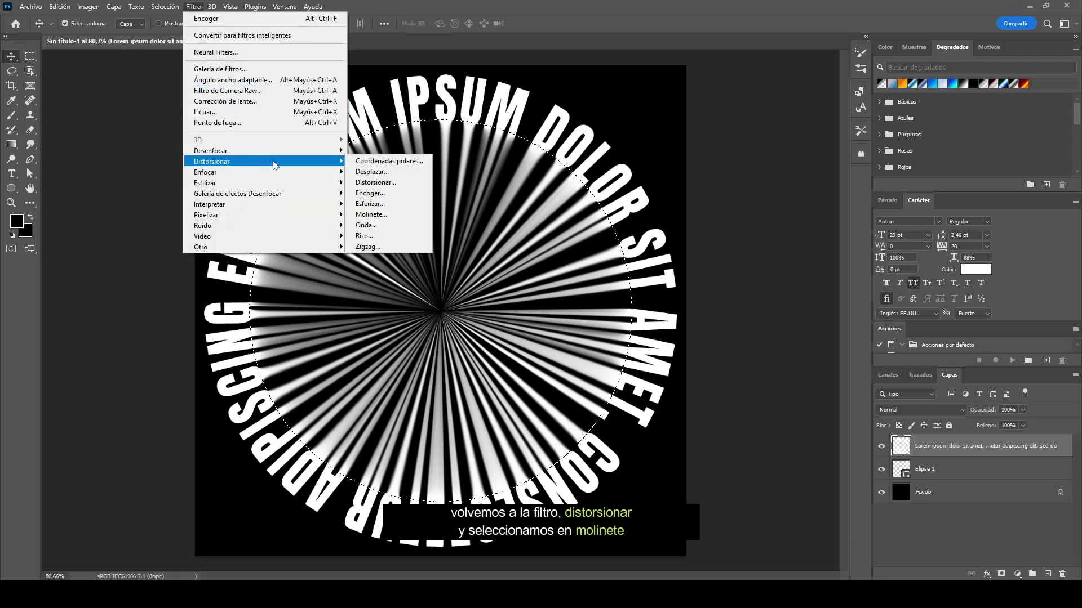
- Apply a Molinete (Twirl) filter at 135° to the white rays, then clear the circular selection
left_click(407, 221)
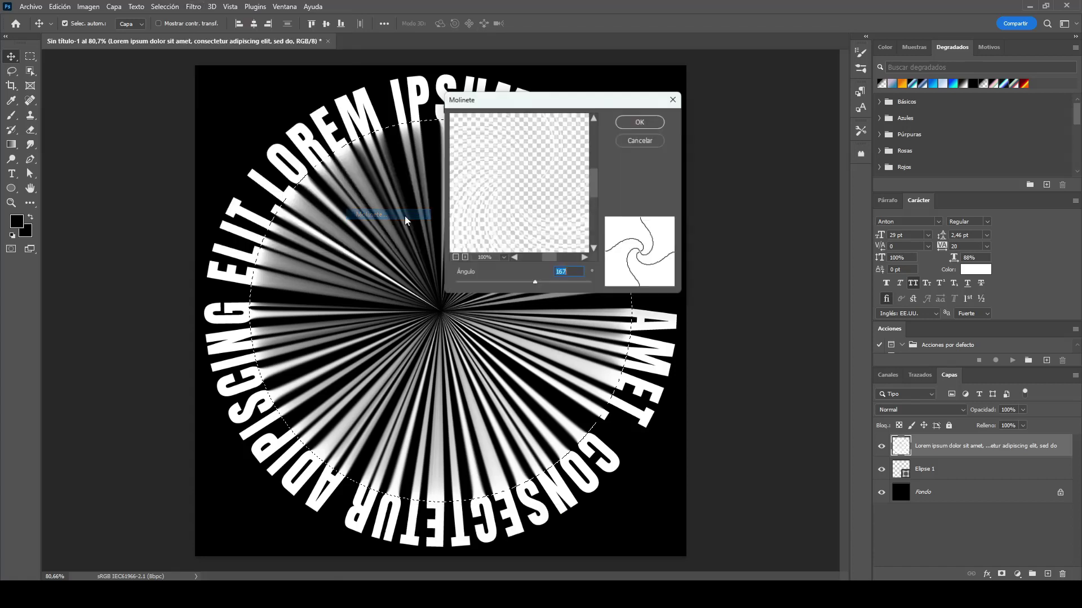
mouse_move(534, 285)
left_mouse_down()
mouse_move(516, 289)
mouse_move(529, 289)
left_mouse_up()
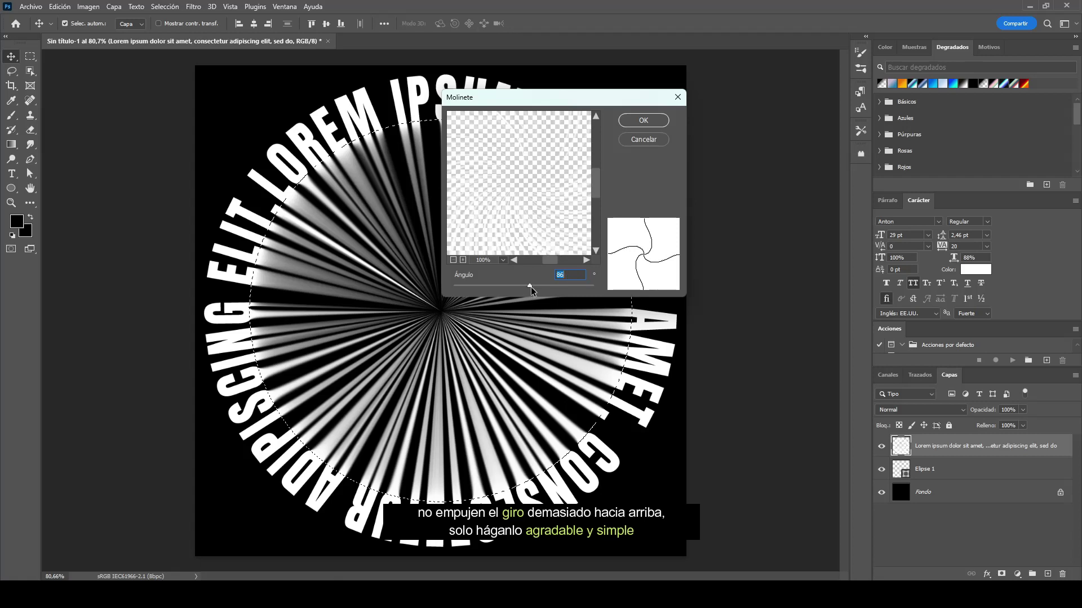
left_click_drag(530, 284, 533, 284)
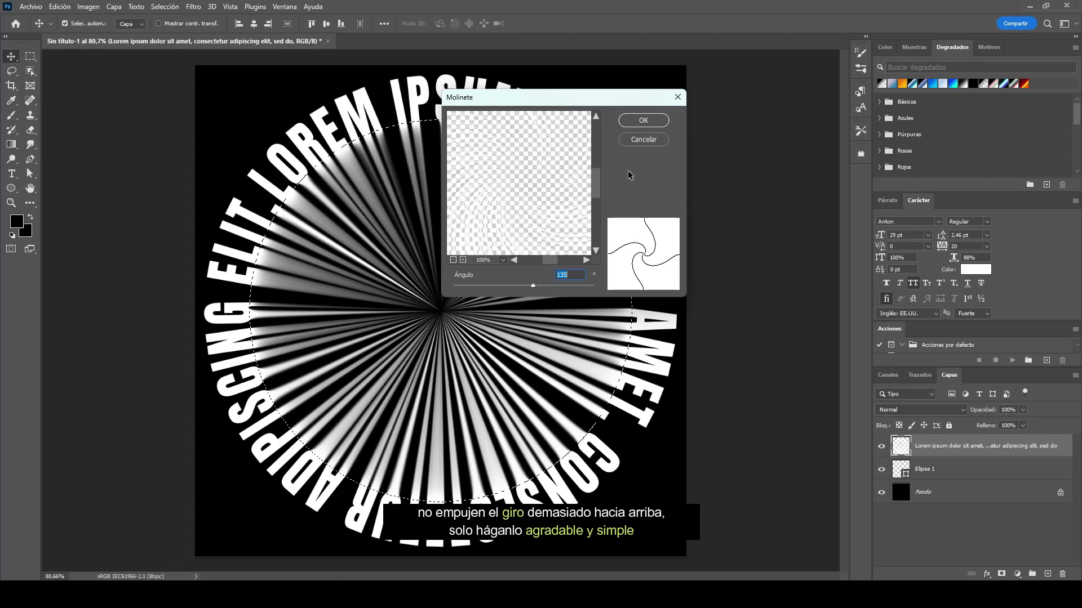
left_click(643, 120)
left_click(577, 338)
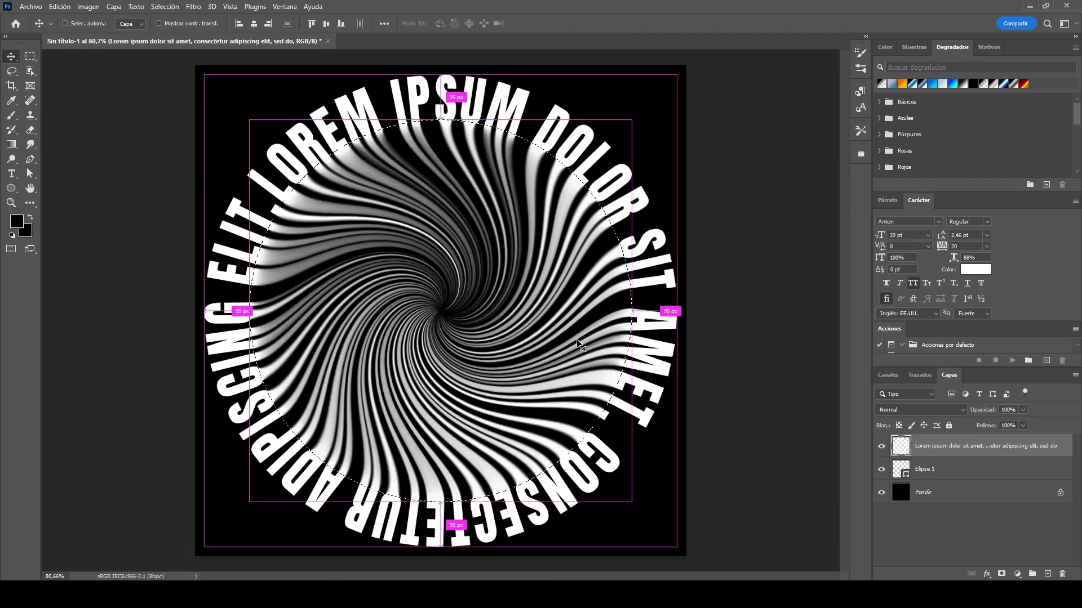
left_click(764, 333)
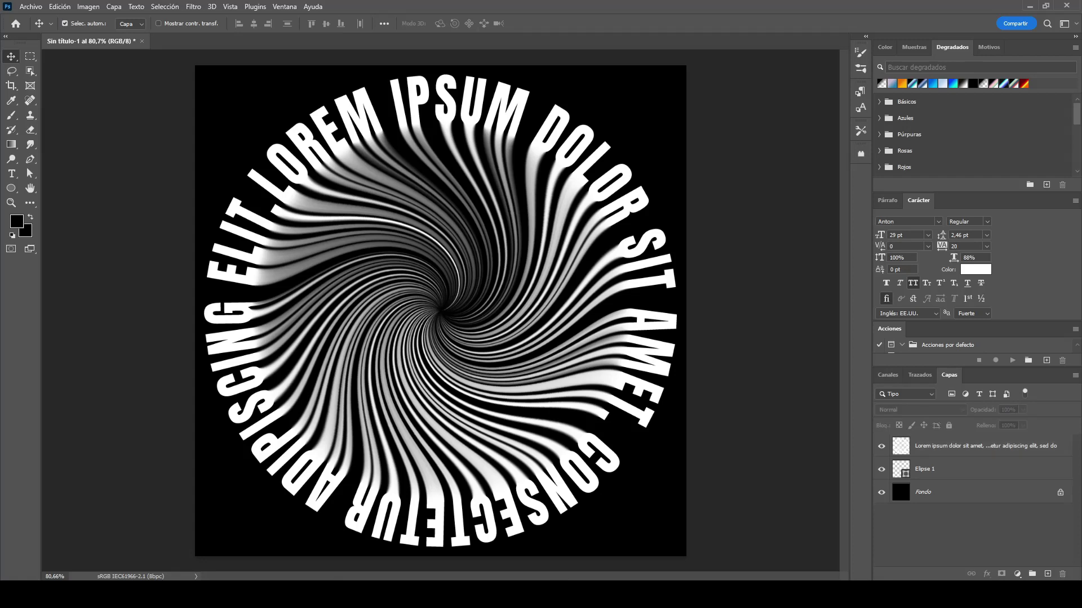